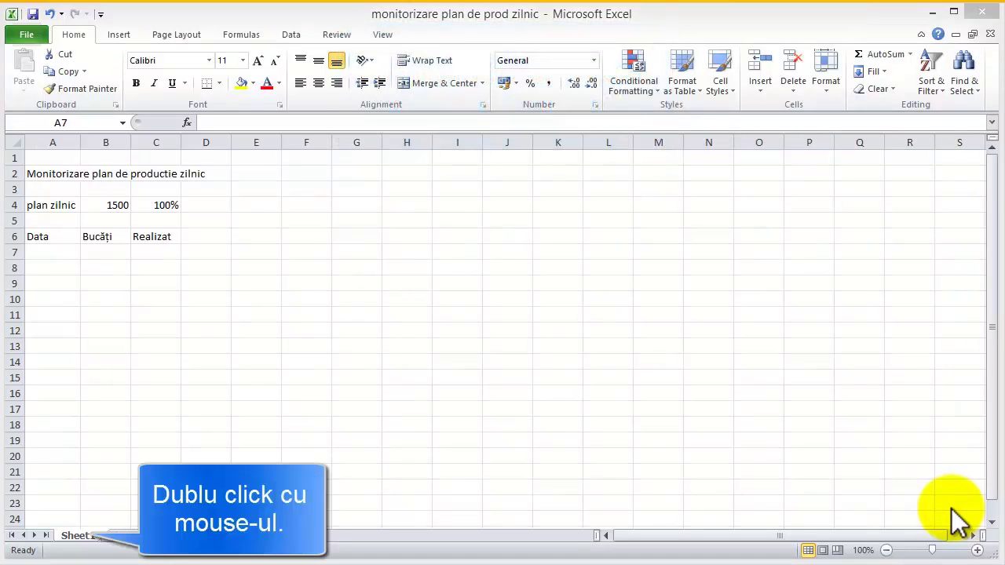
Step: Rename Sheet1, Sheet2 and Sheet3 to Ianuarie, Februarie and Martie
double_click(74, 537)
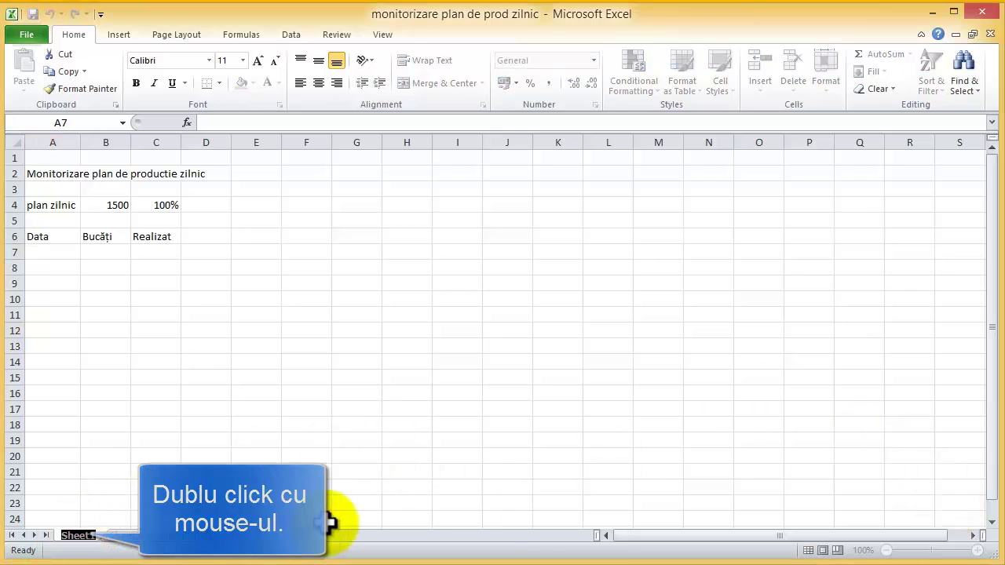
type("1")
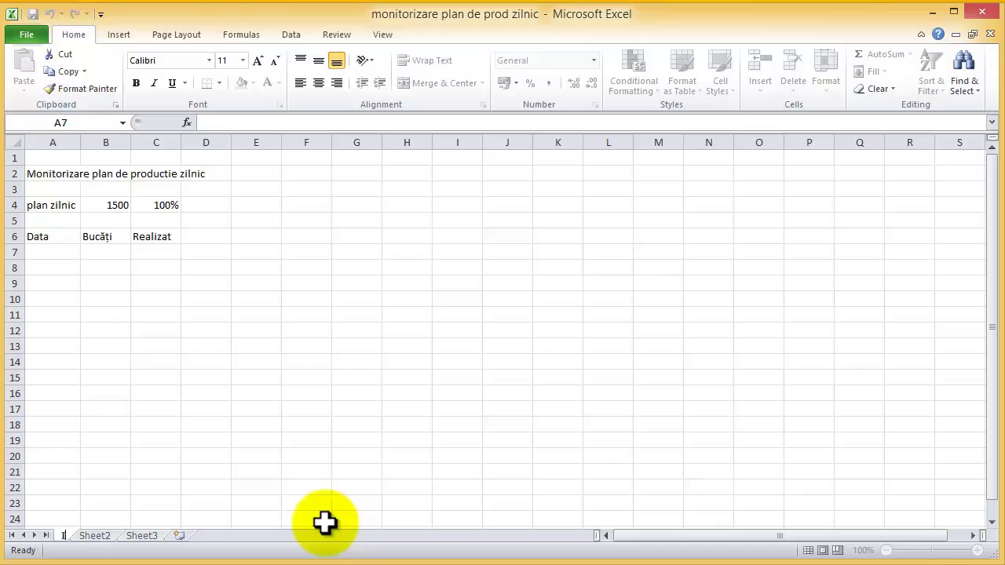
type("anu")
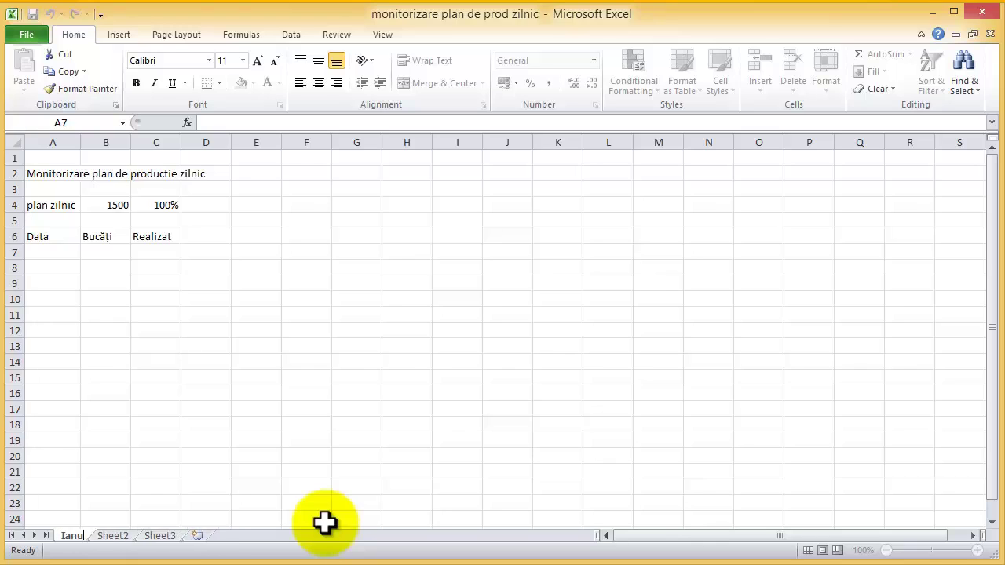
type("ar")
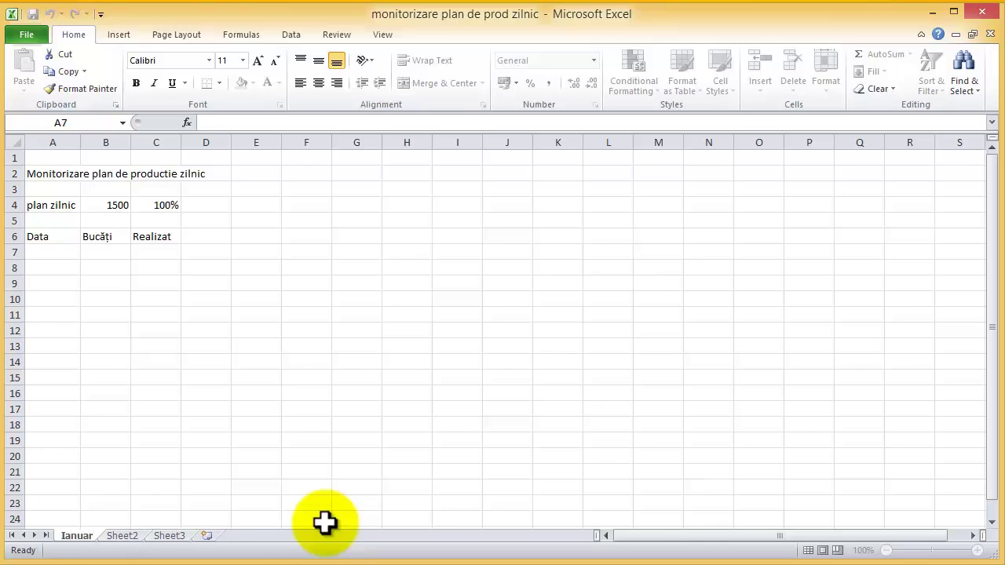
type("ie")
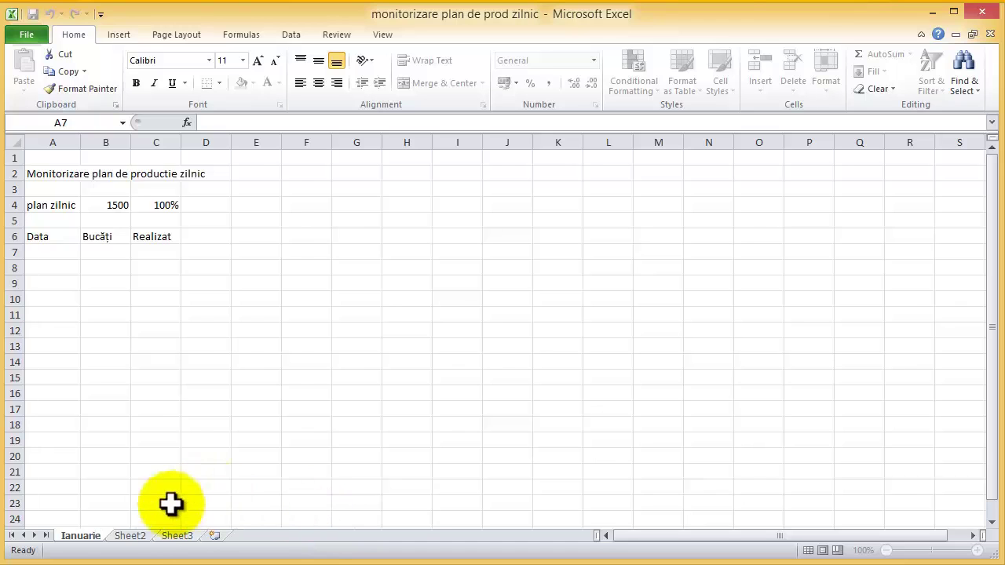
left_click(132, 536)
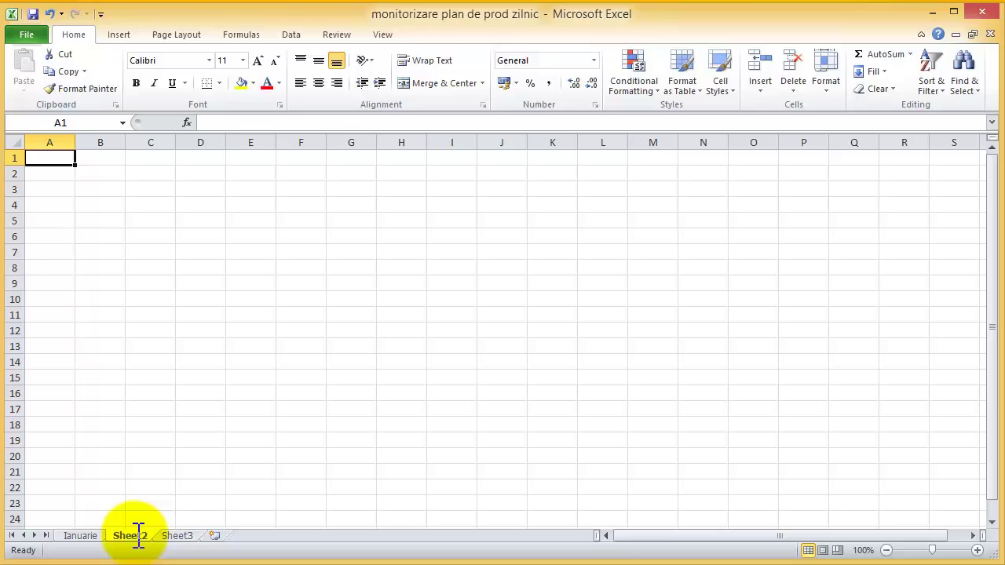
double_click(133, 537)
type("Fe")
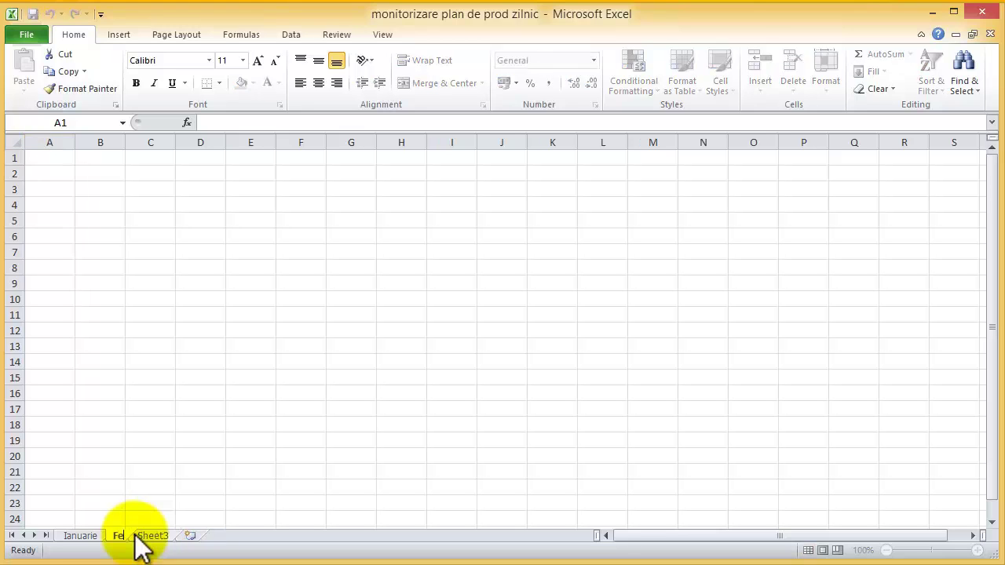
type("brua")
type("r")
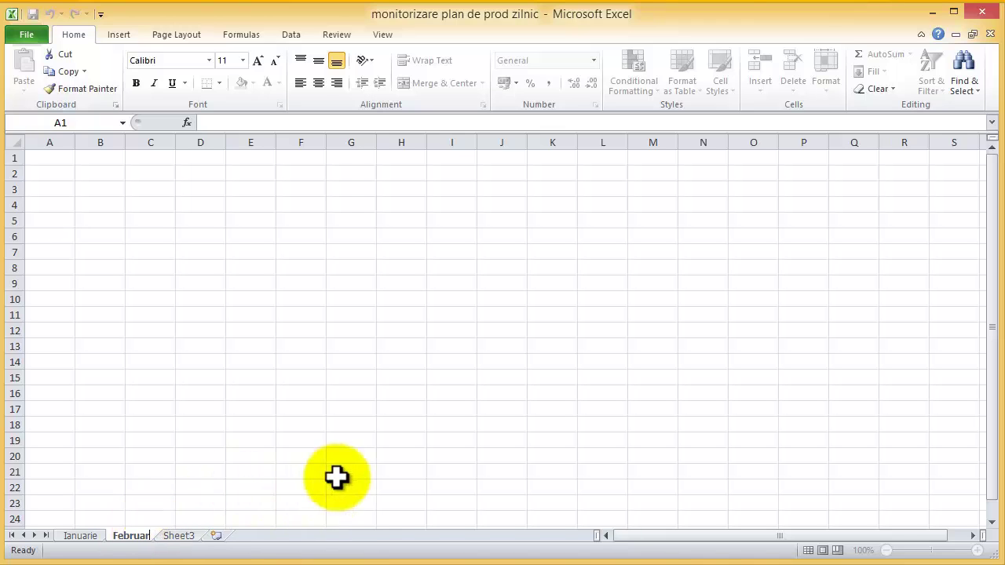
type("ie")
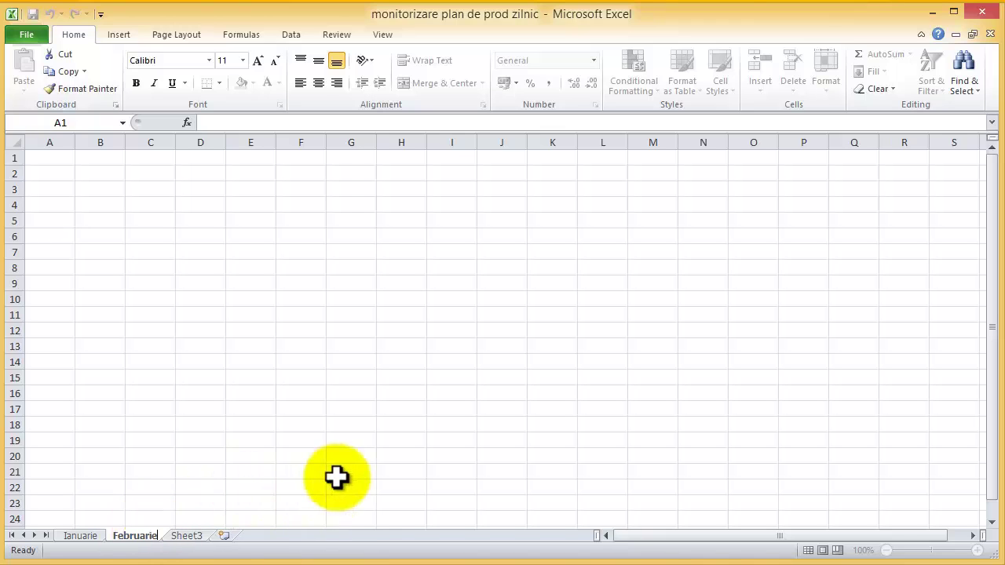
left_click(336, 477)
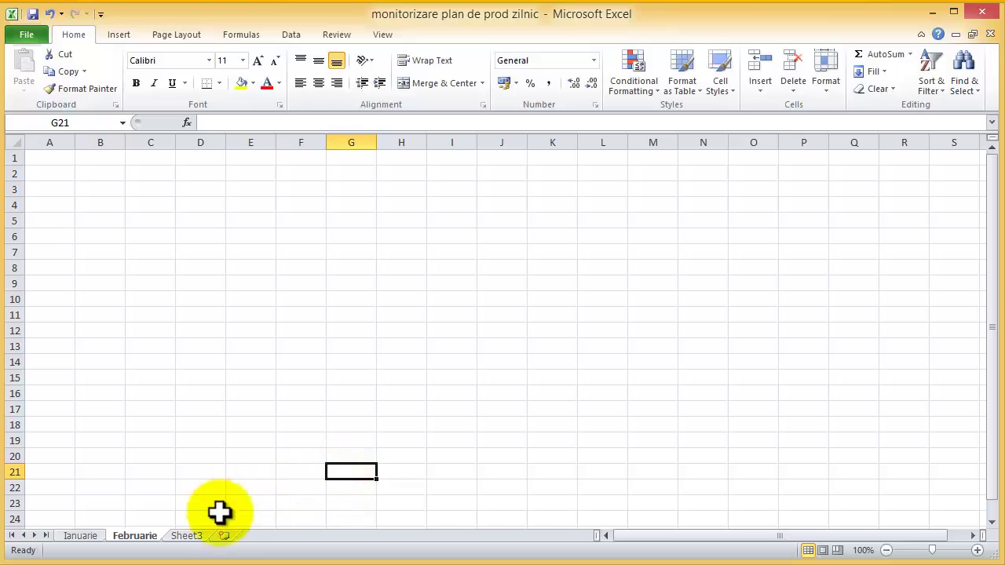
double_click(187, 536)
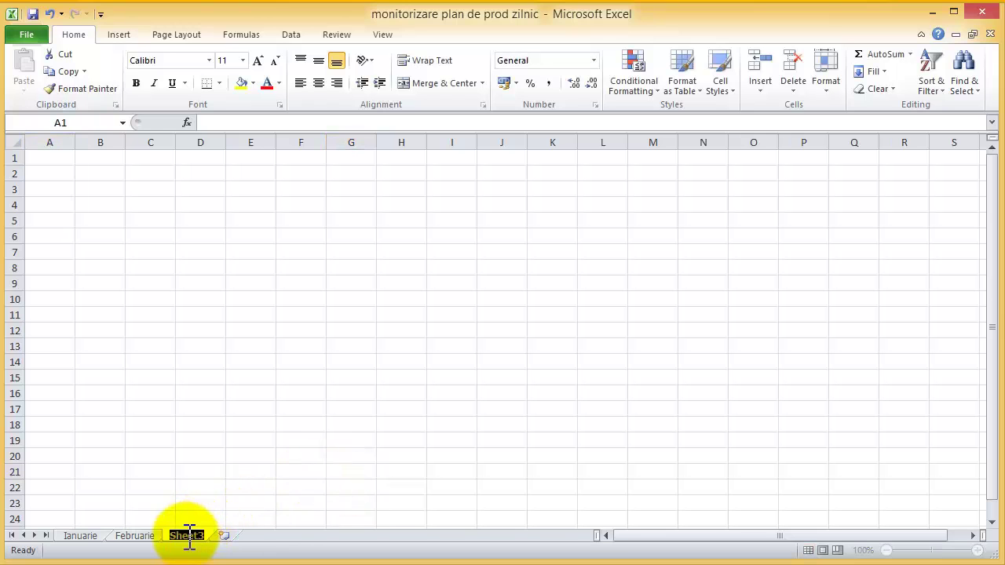
type("M")
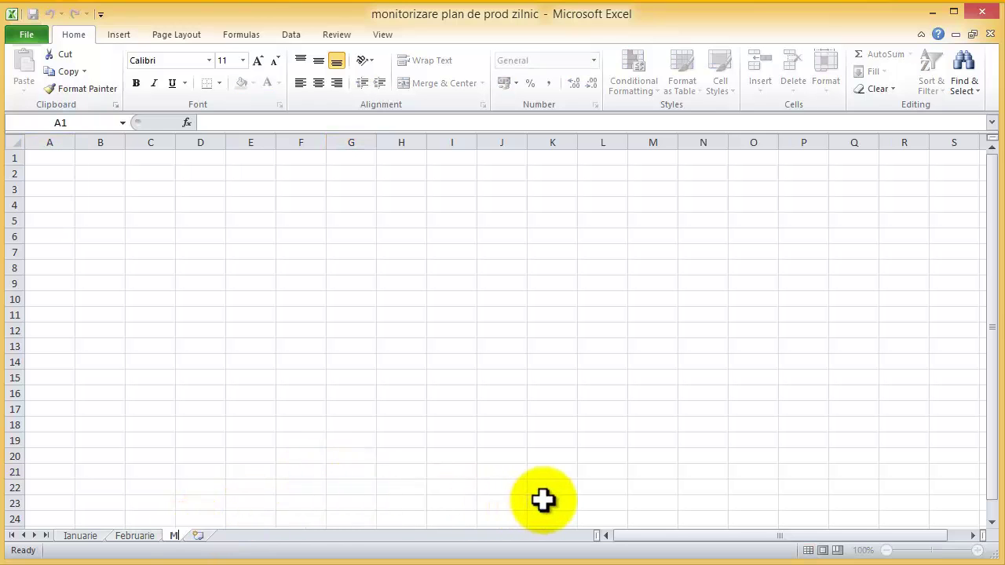
type("artie")
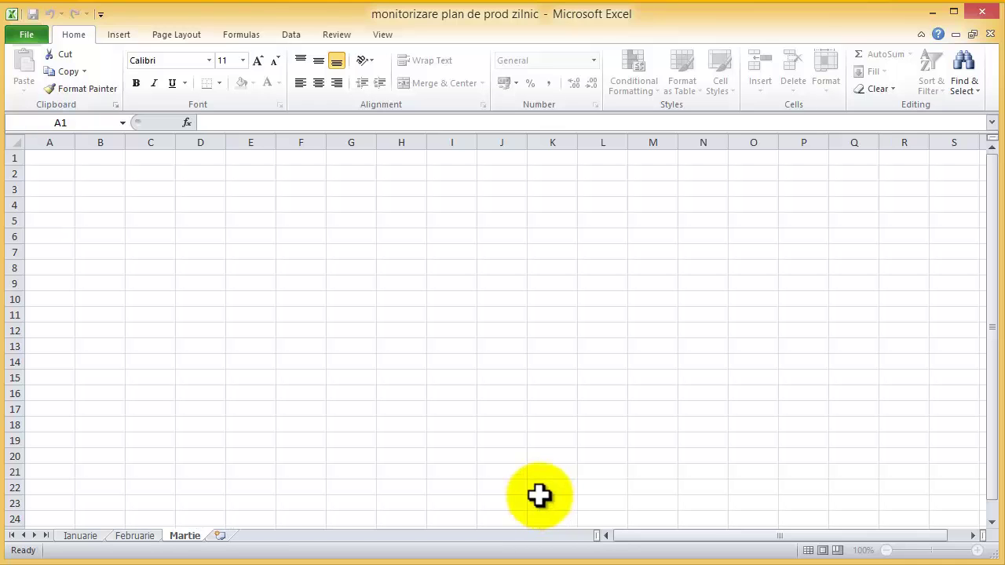
left_click(496, 473)
Step: On the Ianuarie sheet, format cell A7 with the Date type 14.3.2001
left_click(83, 537)
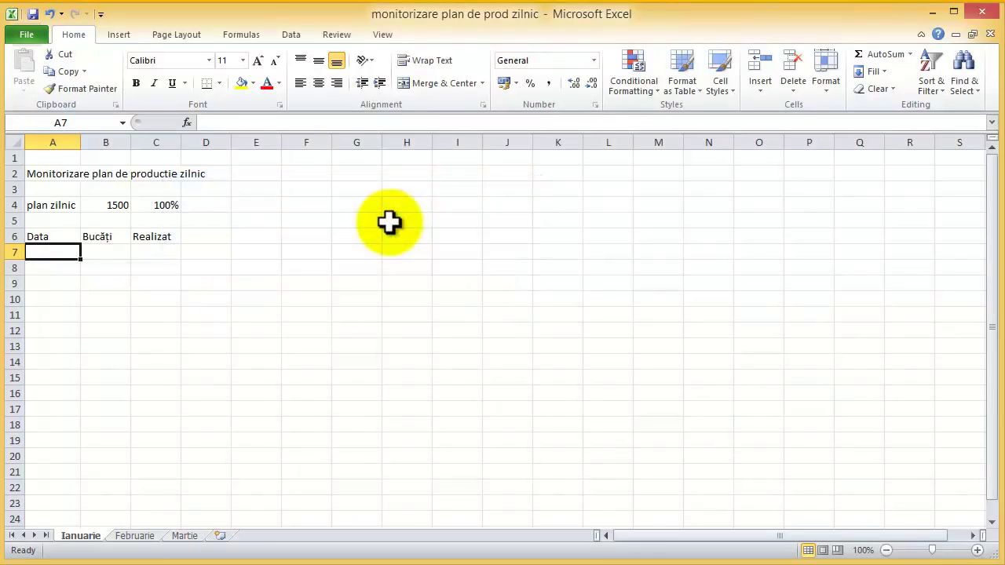
left_click(596, 106)
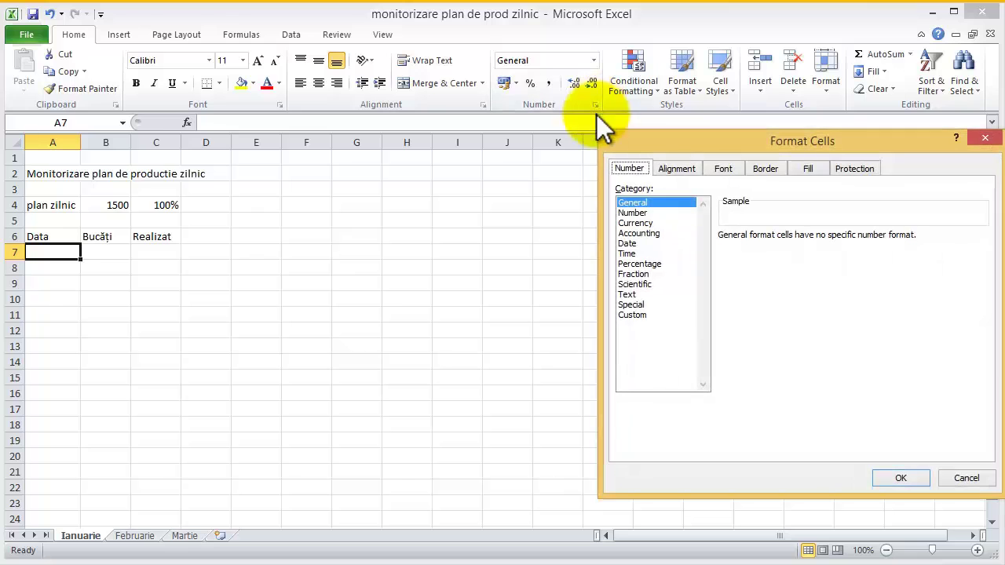
left_click_drag(677, 147, 500, 163)
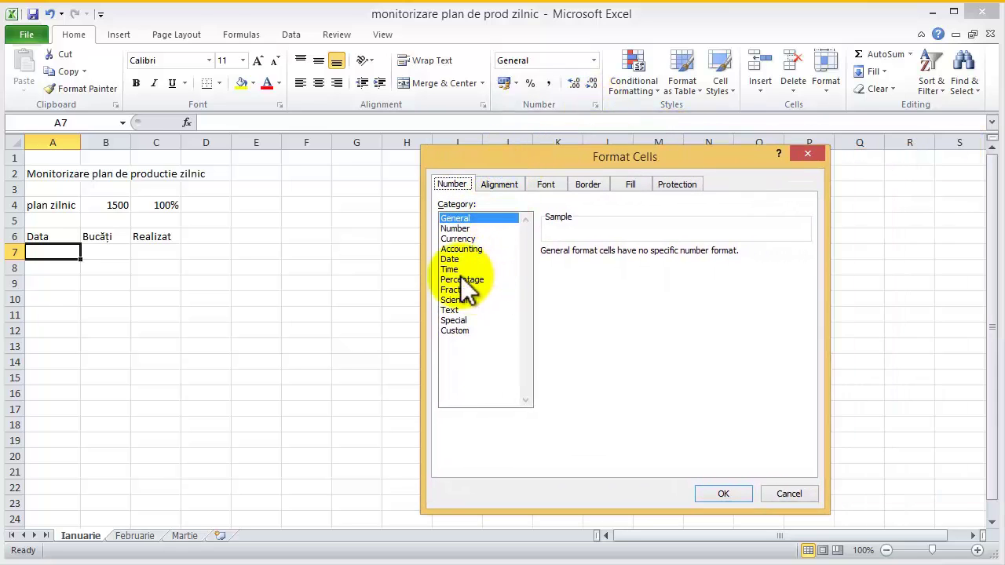
left_click(451, 260)
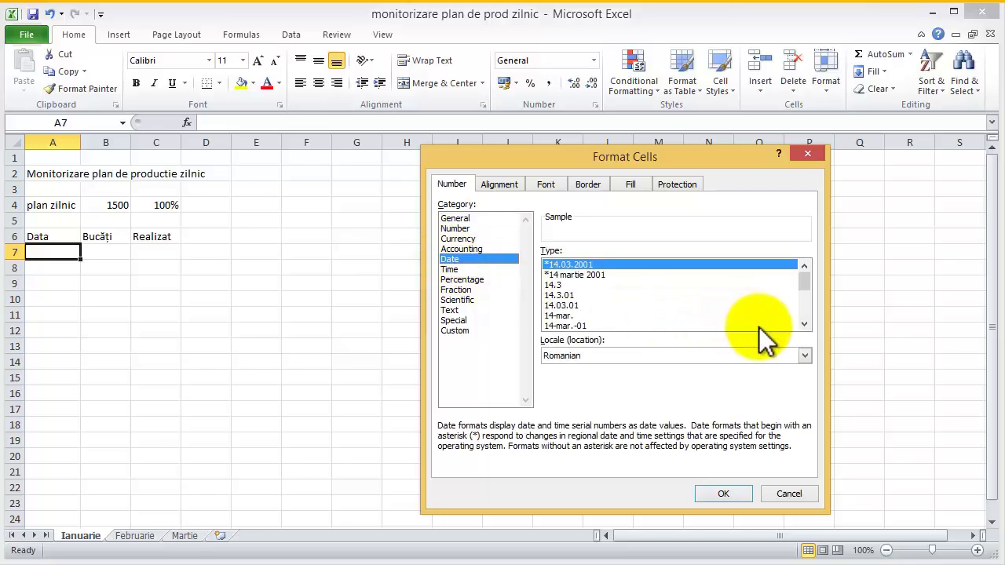
left_click(805, 323)
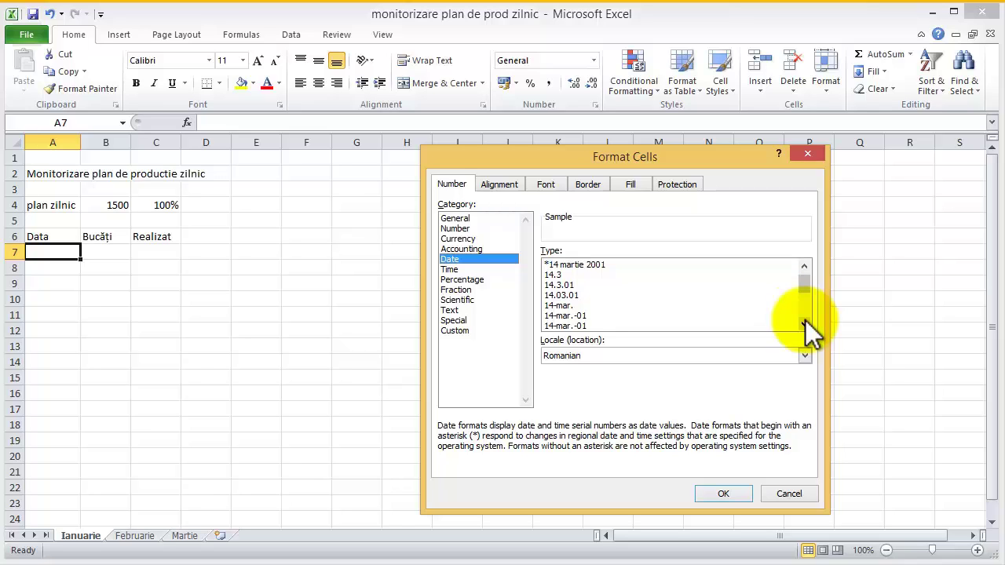
left_click(805, 324)
left_click(804, 324)
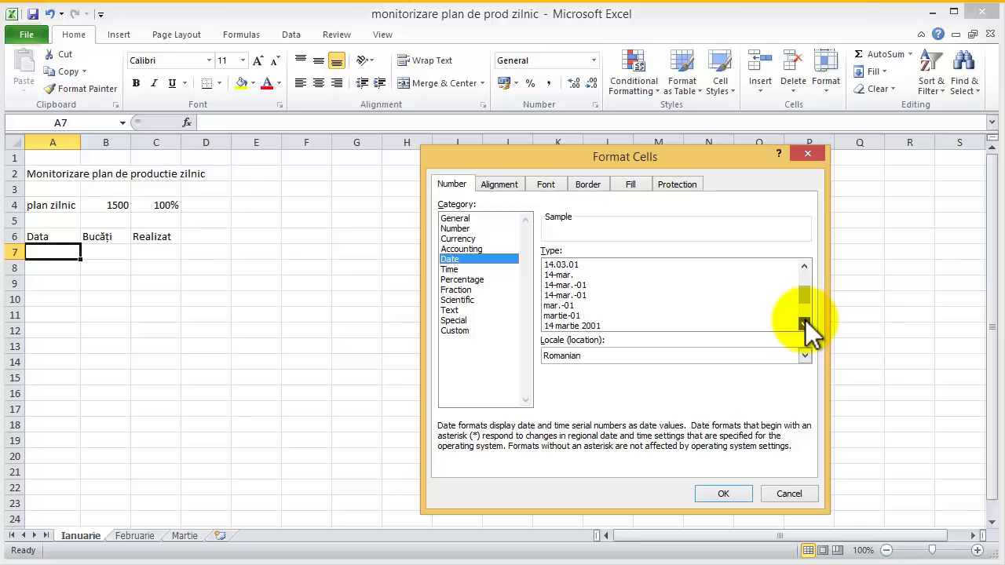
left_click(804, 324)
left_click(805, 323)
left_click(805, 323)
left_click(804, 323)
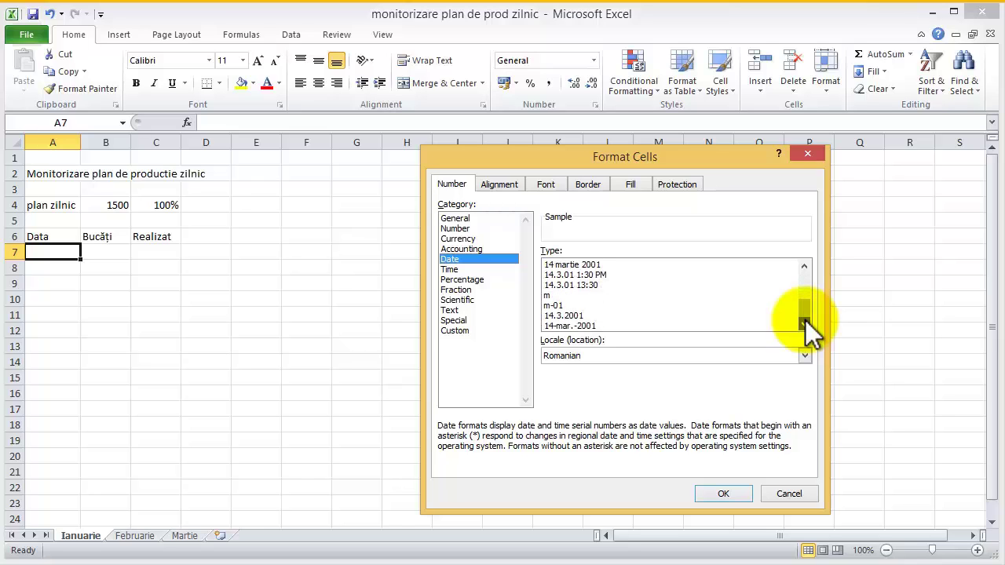
left_click(564, 316)
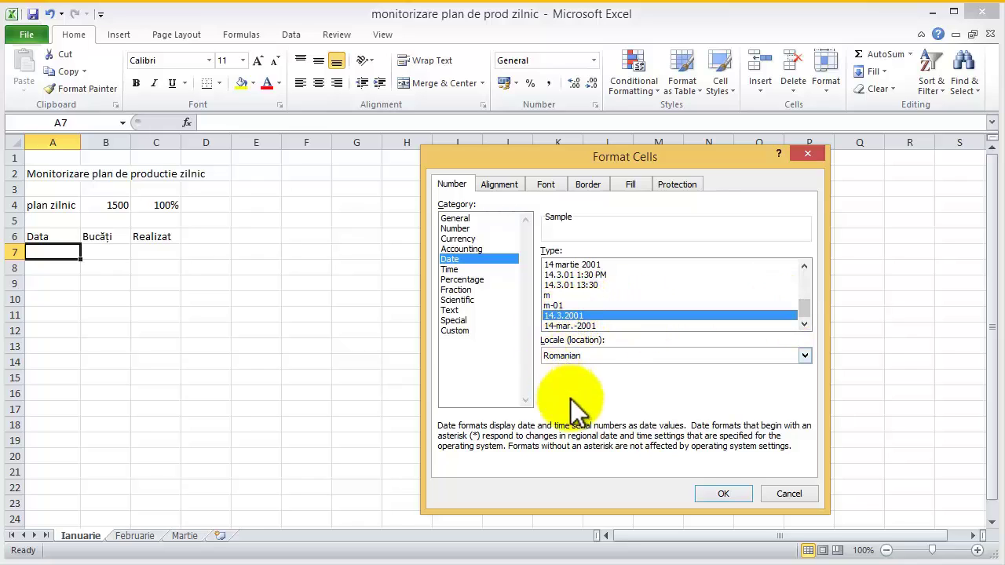
left_click(720, 492)
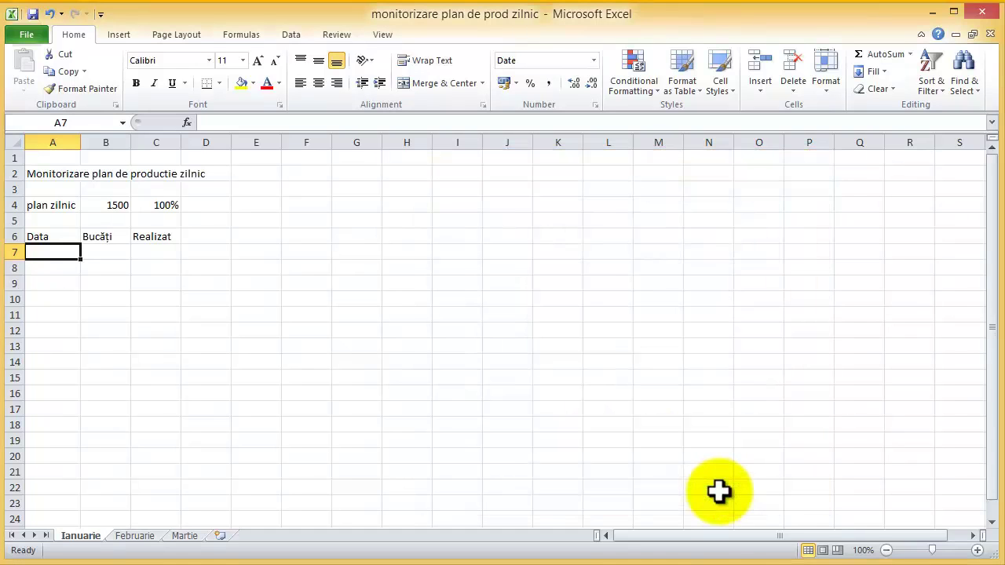
Step: Enter 01/01/2014 in A7 and fill the date series down column A to row 39
type("01/")
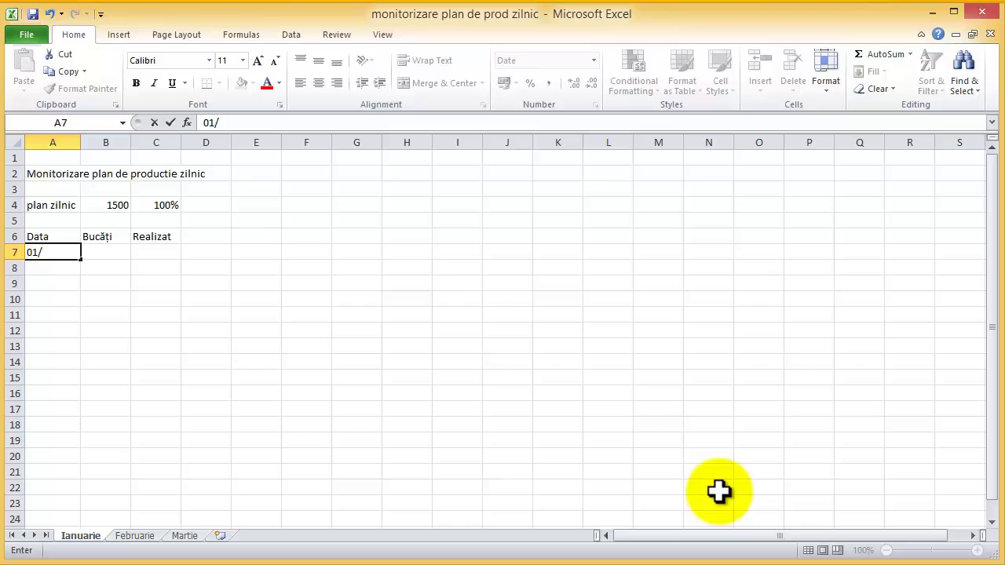
type("01/")
type("2014")
key("Return")
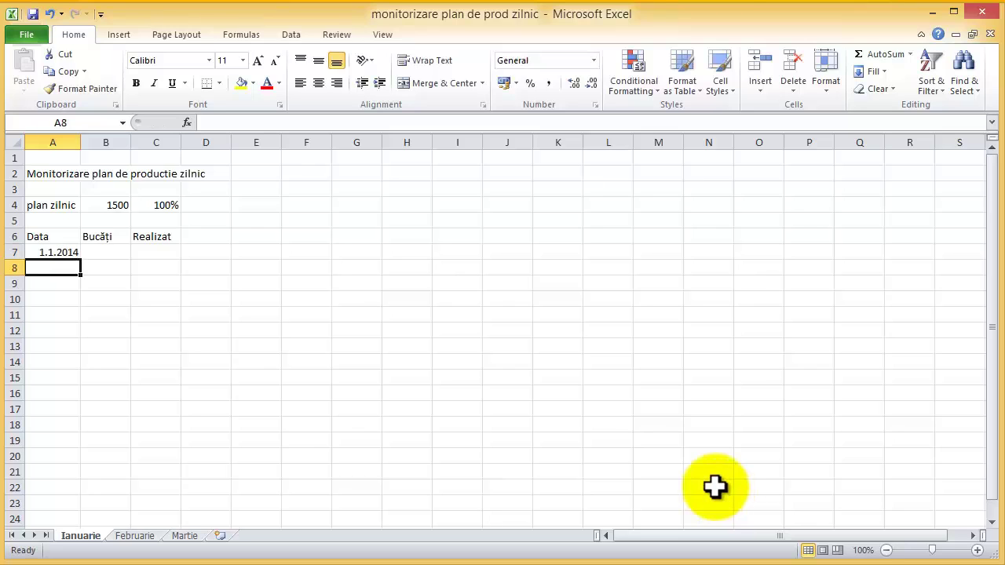
left_click(71, 252)
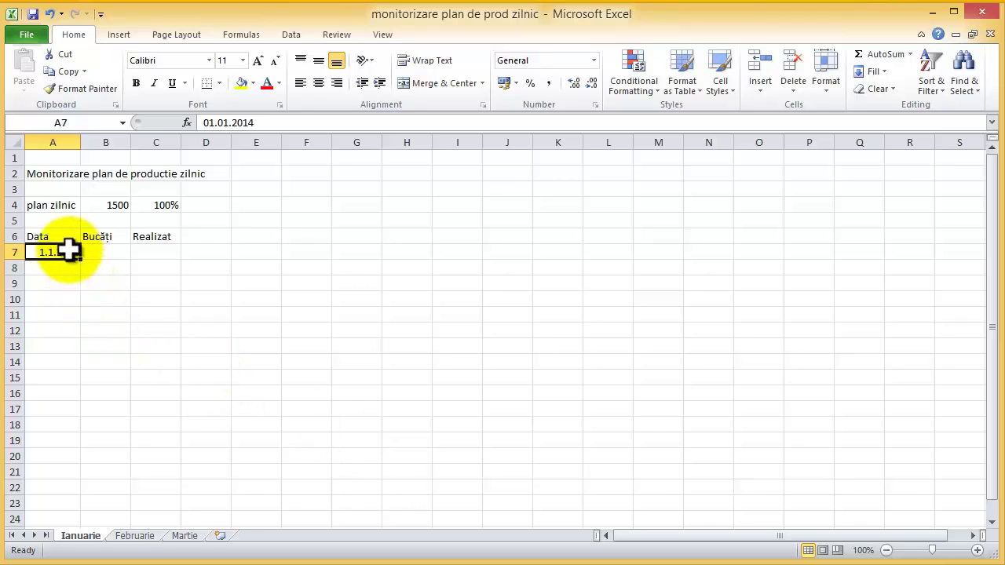
left_click_drag(81, 264, 70, 536)
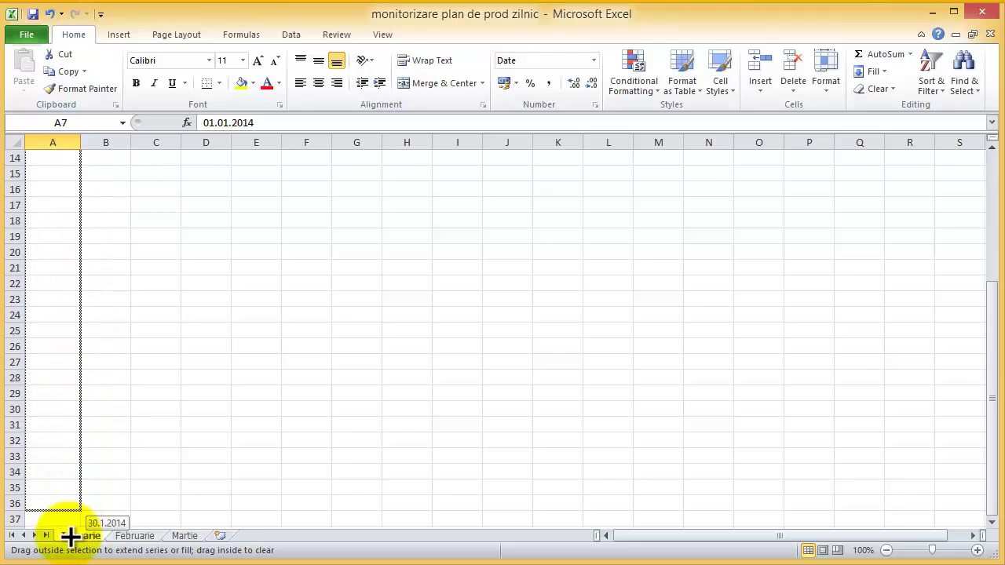
left_click_drag(70, 536, 66, 479)
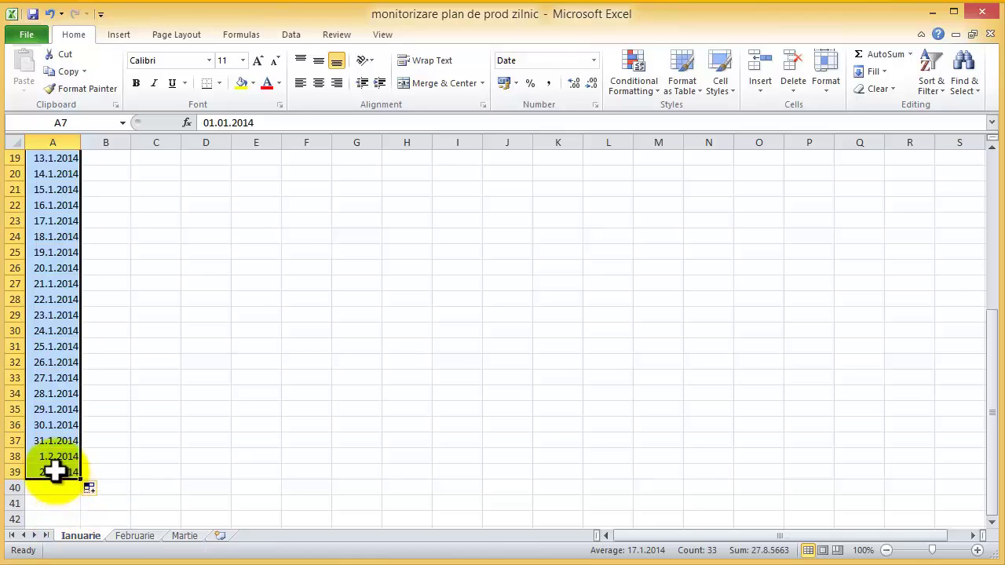
Step: Delete the overflow February dates from A38 and A39
left_click(46, 459)
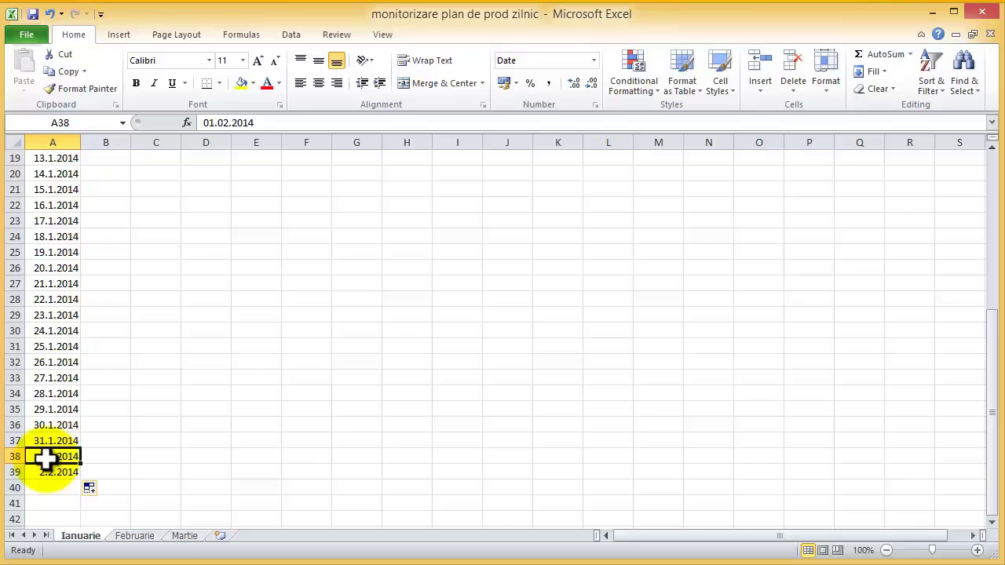
key("Delete")
key("Down")
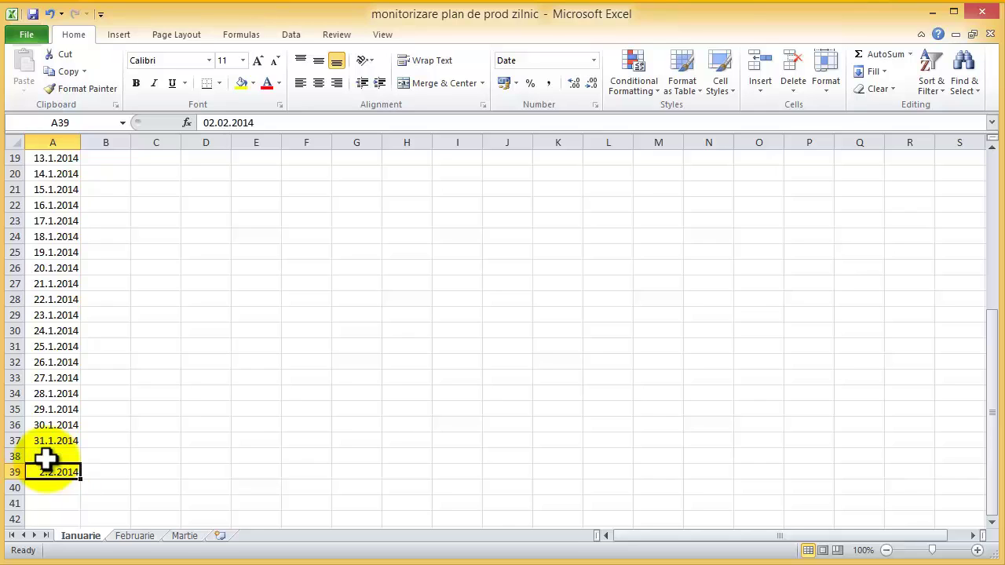
key("Delete")
left_click(47, 457)
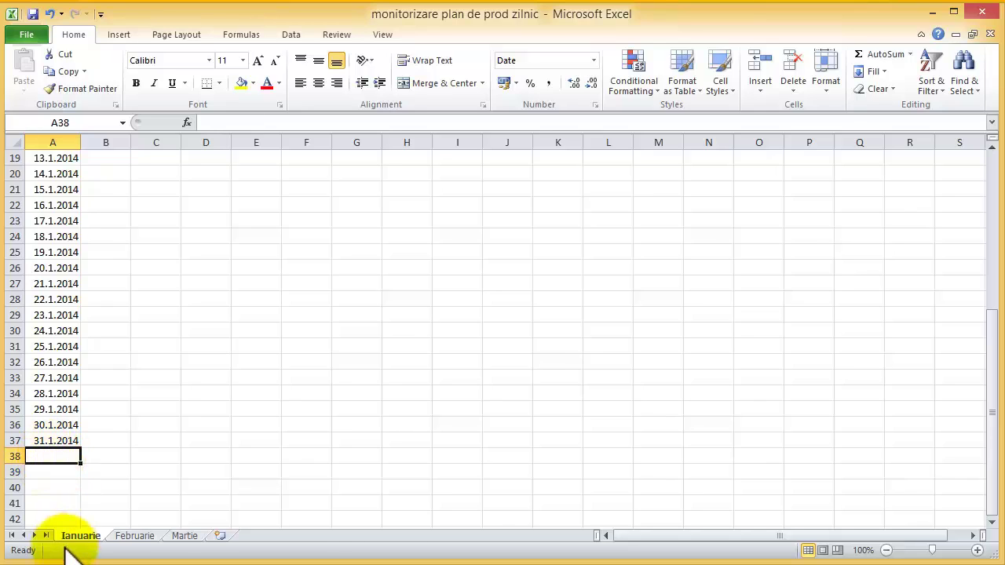
Step: Label cell A38 as Total
type("T")
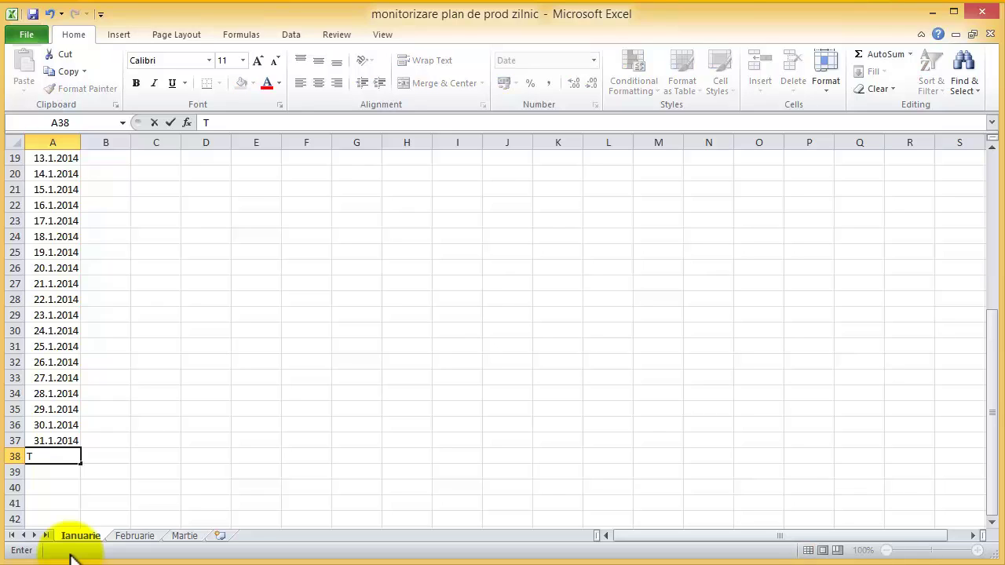
type("ot")
type("al")
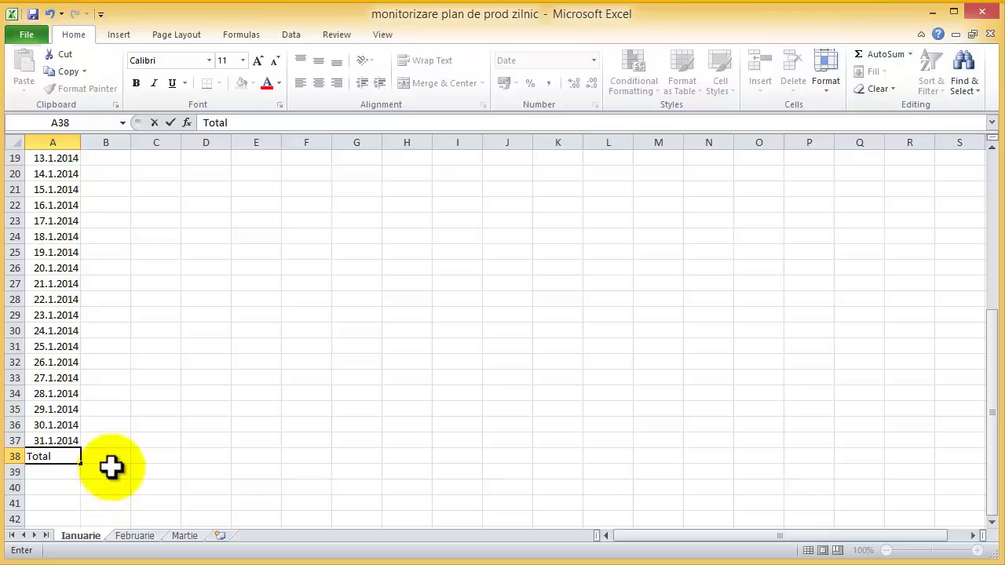
left_click(110, 469)
left_click(118, 456)
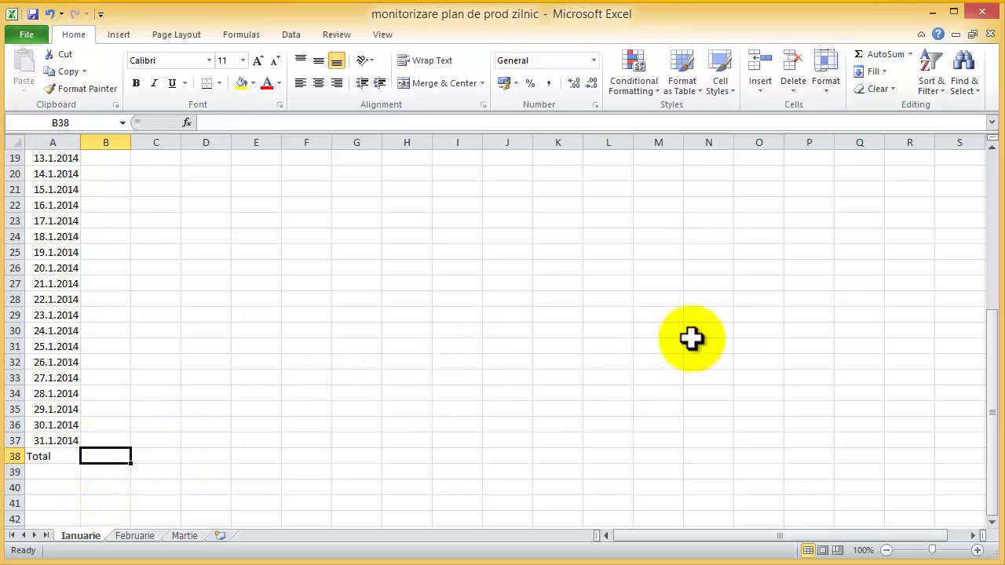
Step: Back at the top of the sheet, start a formula with = in Realizat cell C7
left_click(992, 147)
left_click(993, 148)
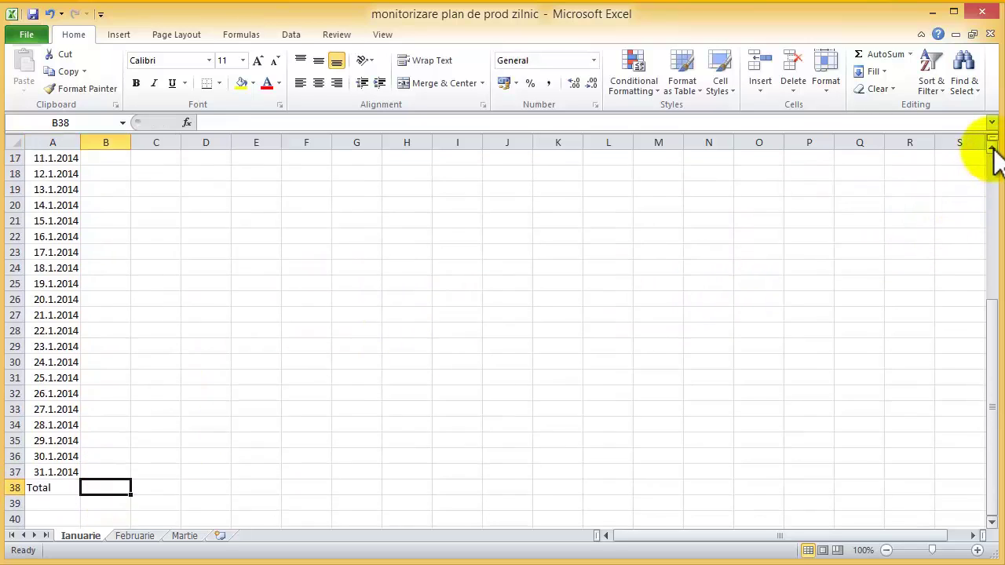
scroll(993, 148, "up", 1)
scroll(992, 148, "up", 1)
scroll(992, 147, "up", 1)
scroll(993, 147, "up", 1)
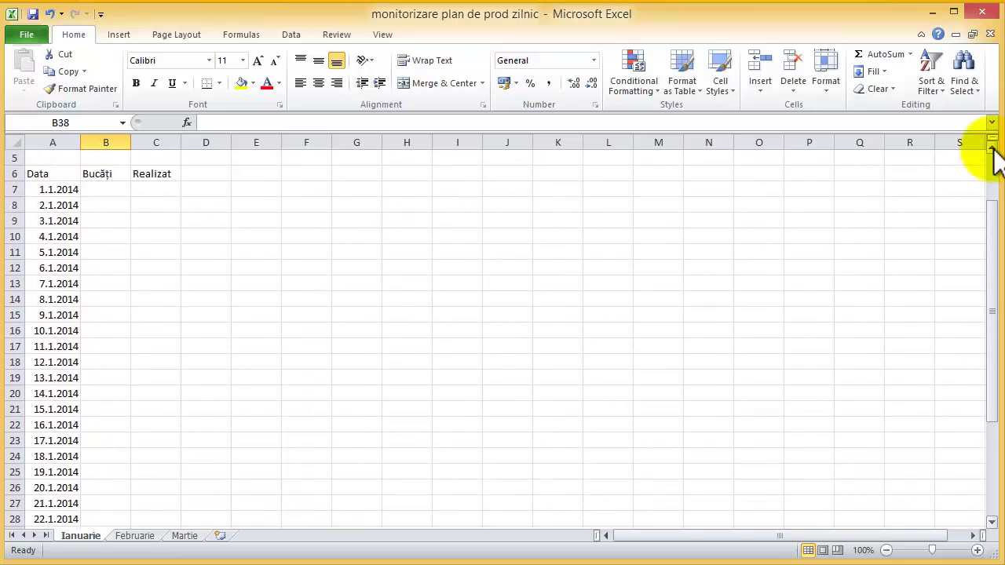
scroll(992, 149, "up", 2)
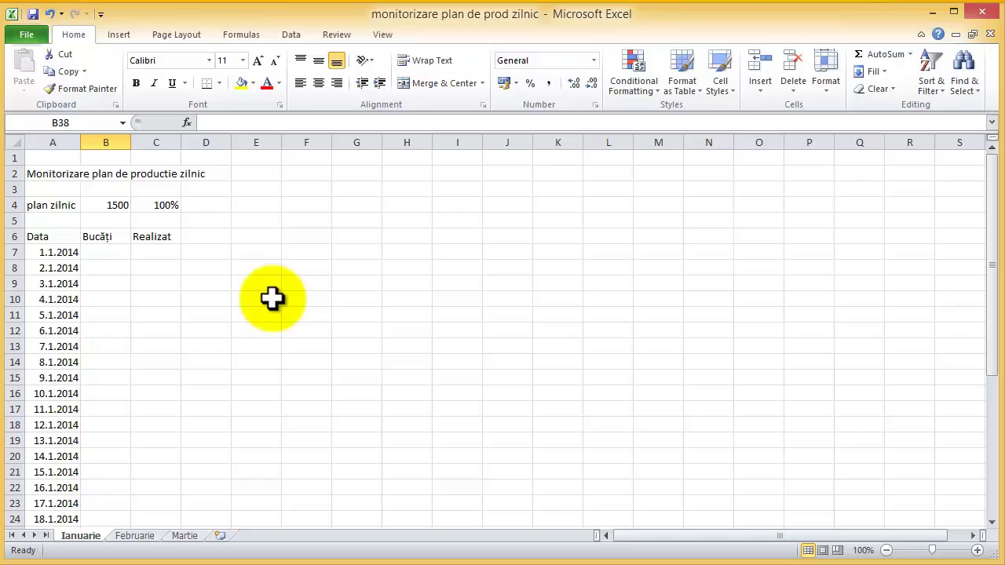
left_click(160, 254)
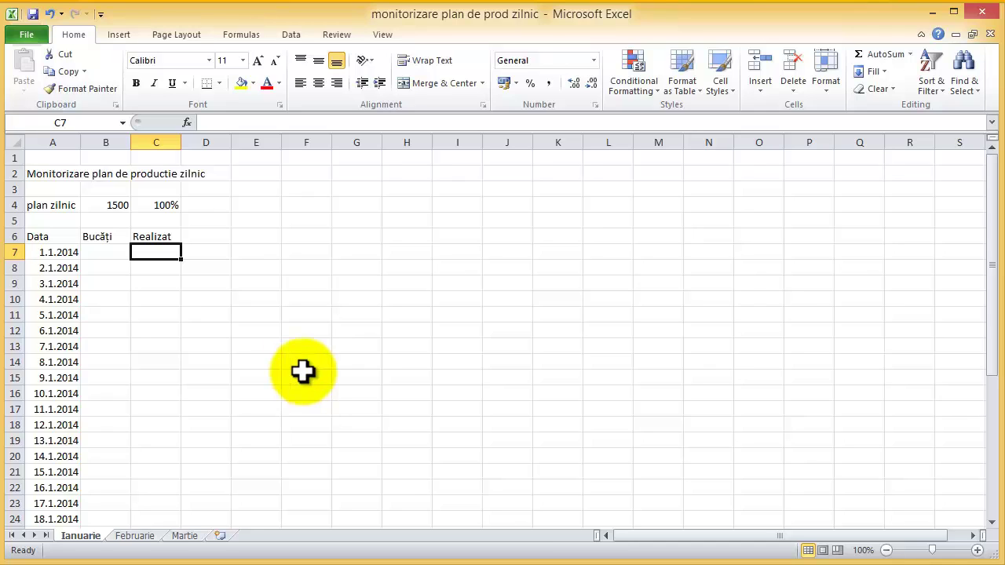
type("=")
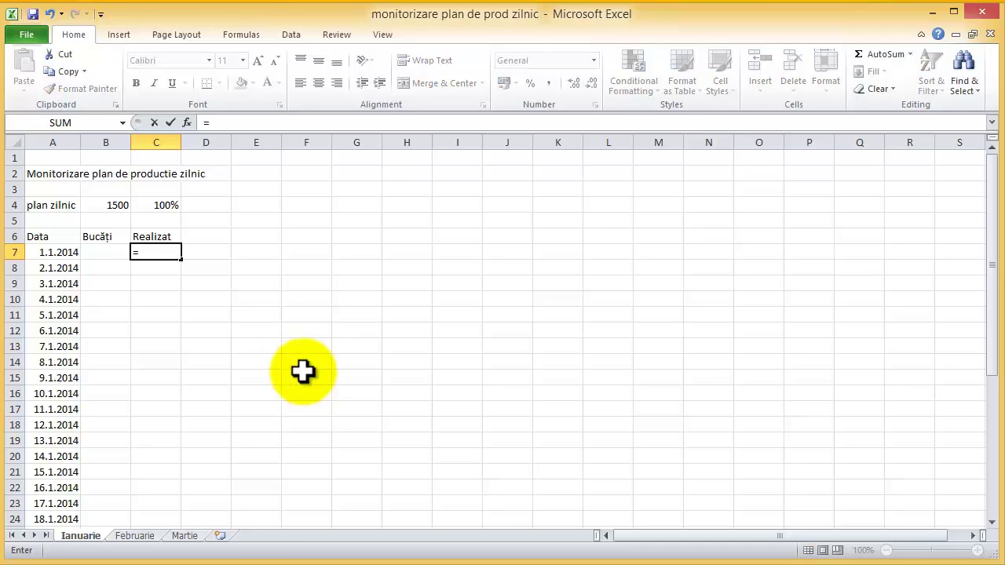
Step: Enter =B7/$B$4 in C7, dividing Bucăți by the absolute daily plan in B4
left_click(102, 253)
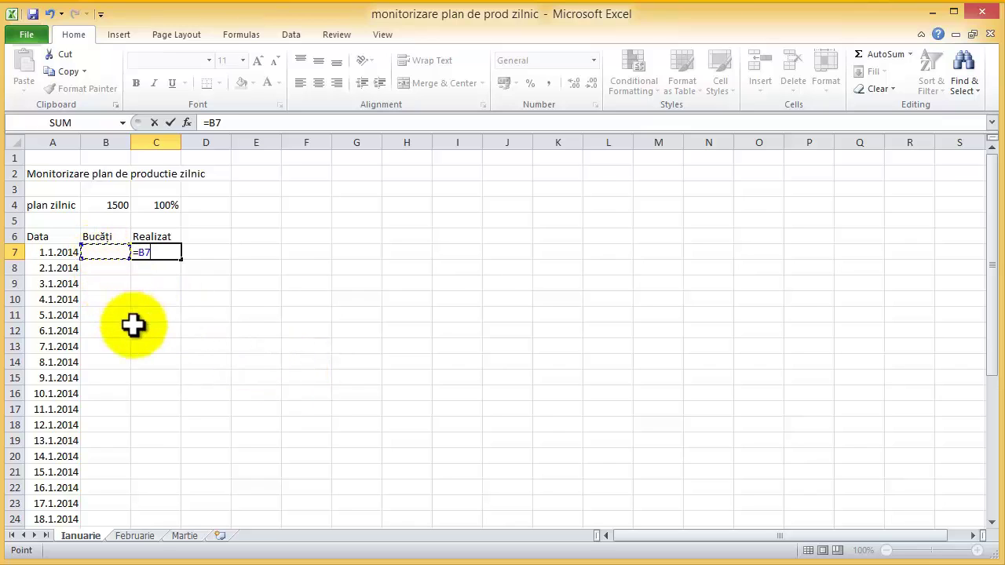
type("/")
left_click(109, 204)
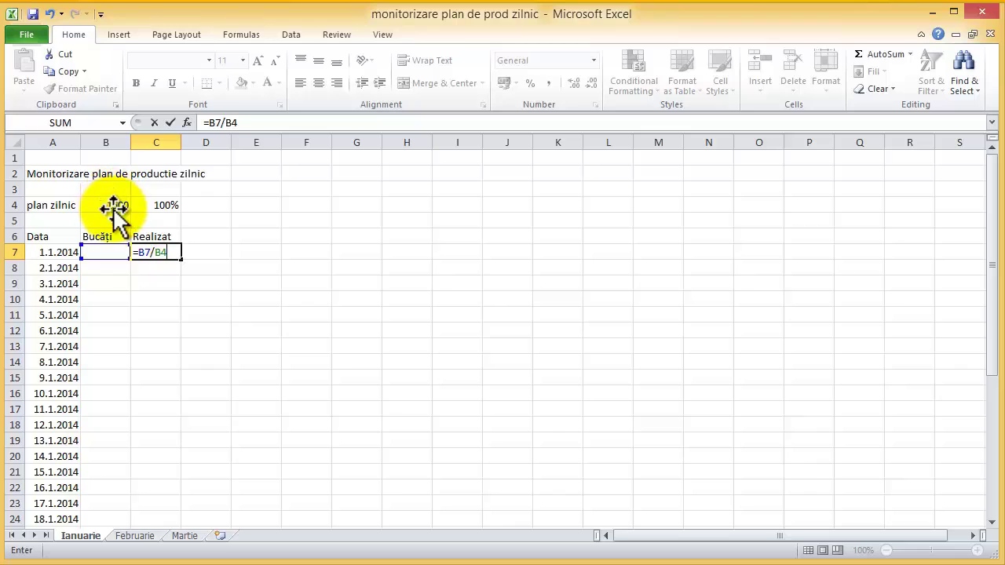
left_click(160, 256)
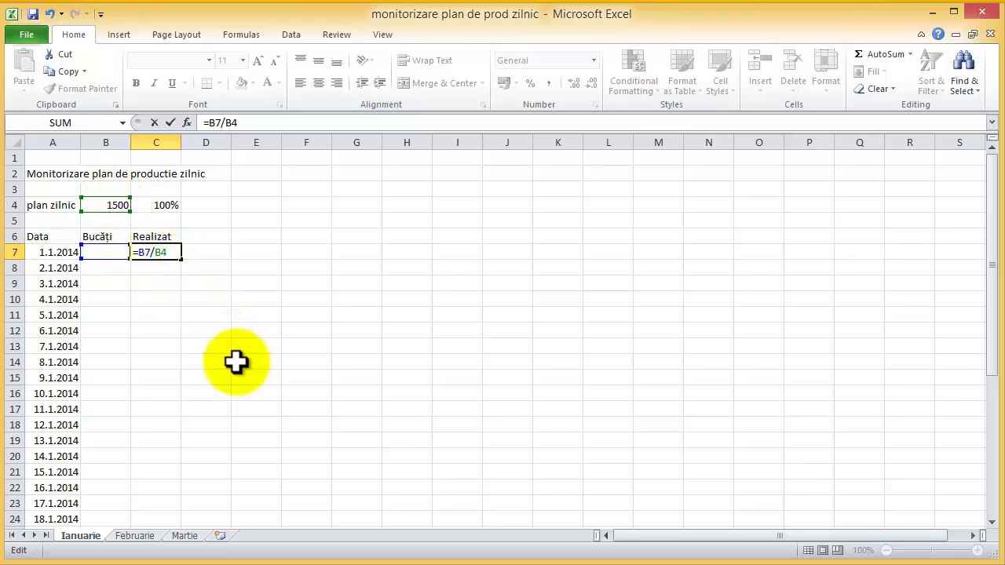
type("$")
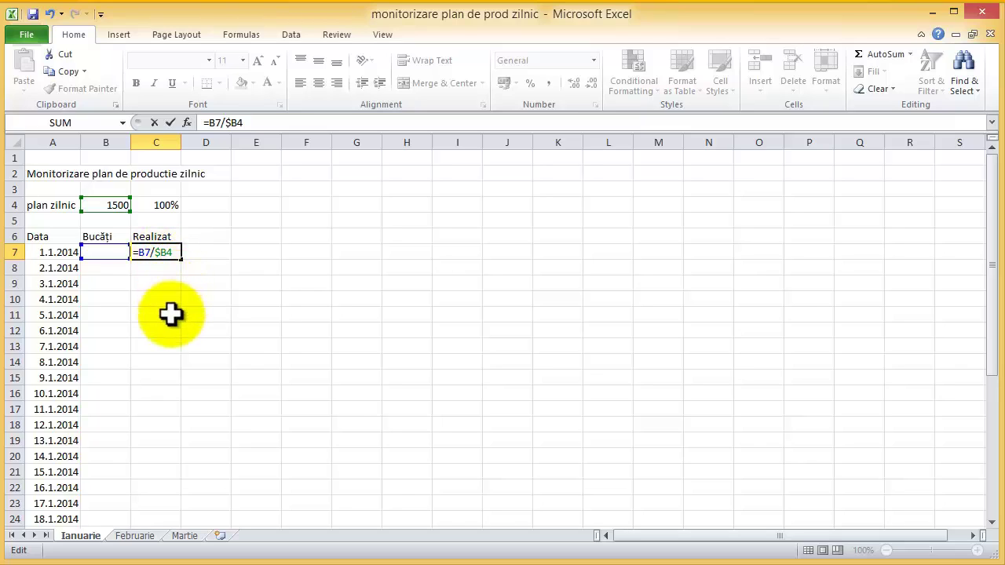
type("$")
key("Return")
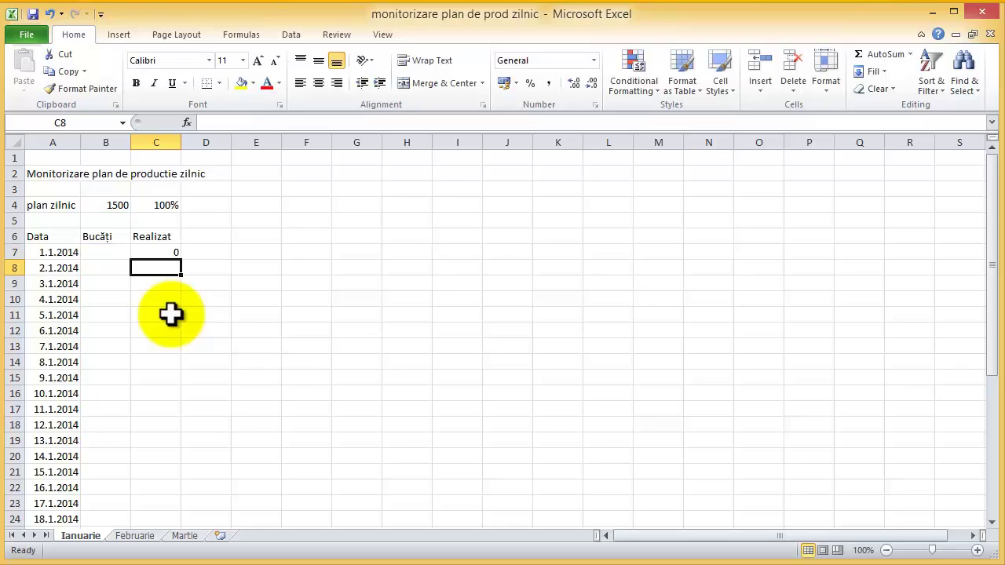
left_click(160, 251)
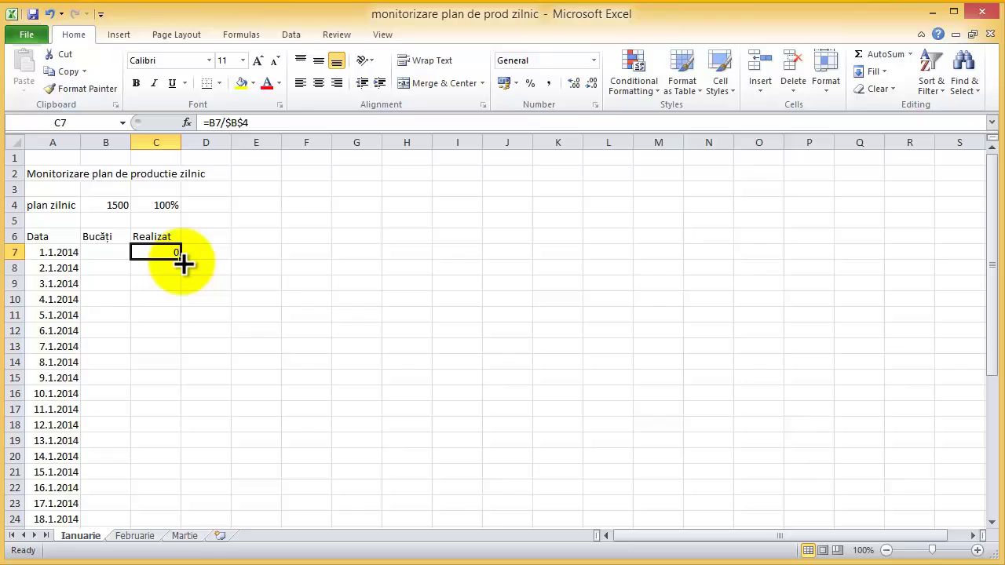
Step: Fill the Realizat formula from C7 down through C37
left_click_drag(183, 265, 179, 537)
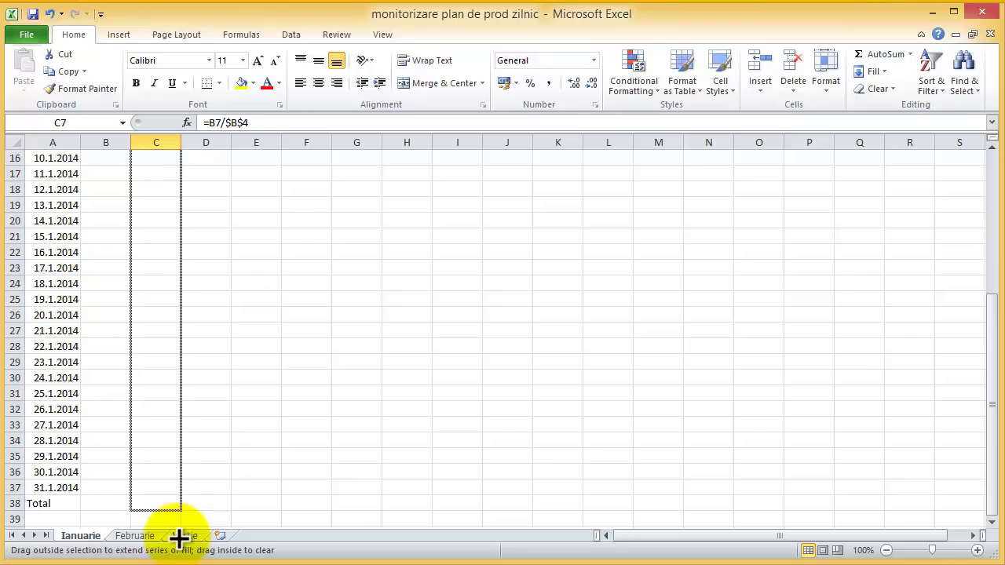
left_click_drag(179, 537, 175, 498)
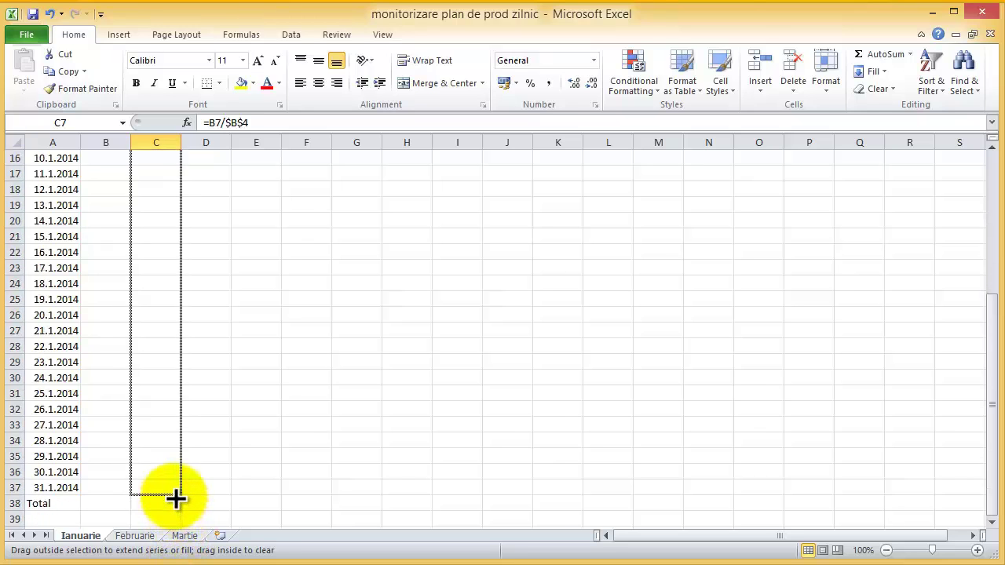
left_click_drag(175, 498, 175, 497)
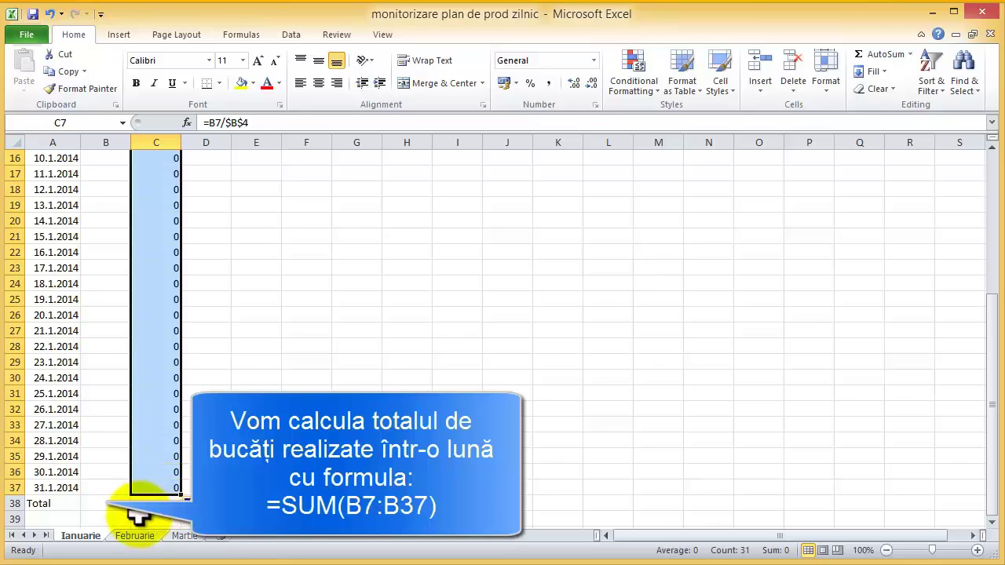
left_click(107, 506)
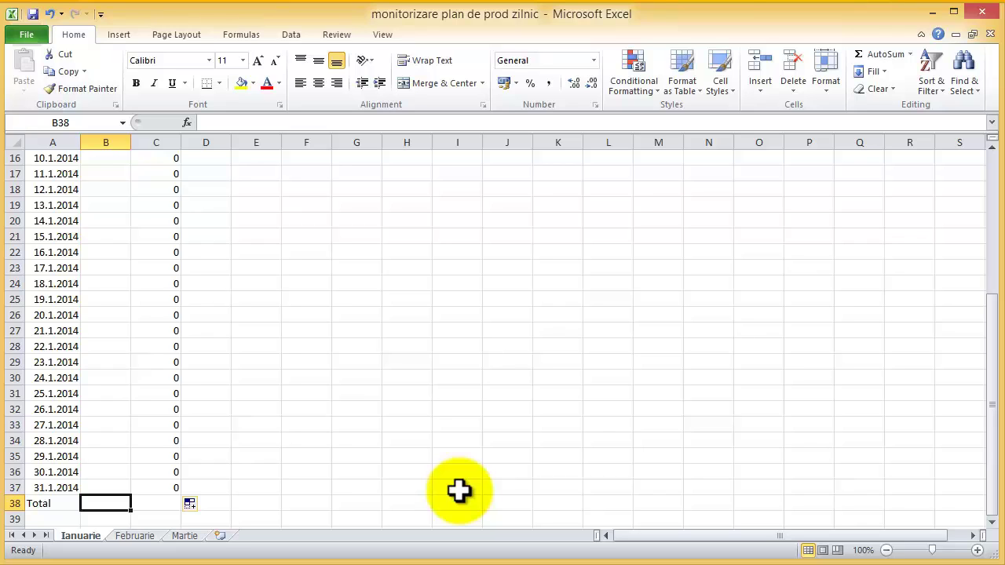
Step: Begin the =SUM( formula in B38 with its range starting at B7
type("=S")
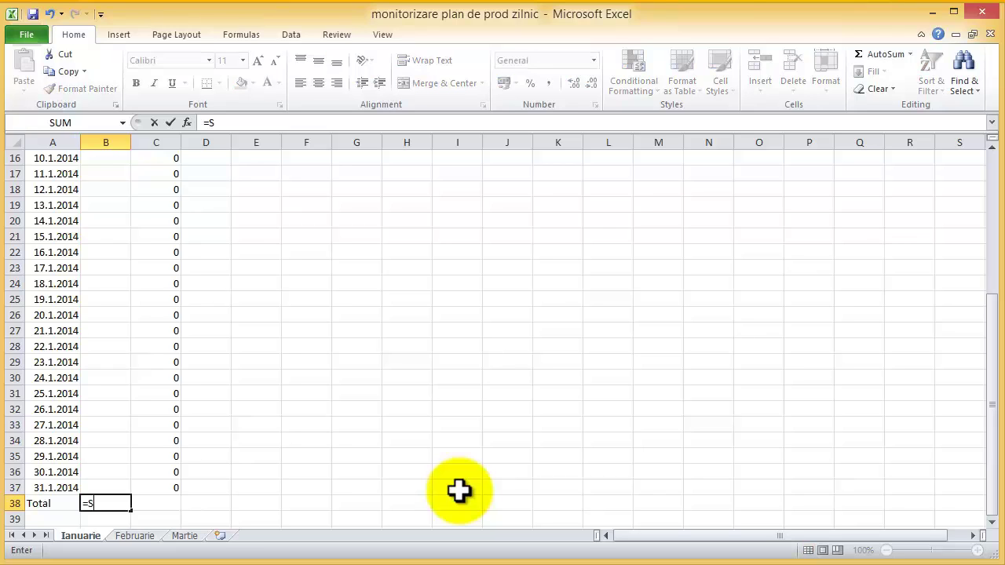
type("UM")
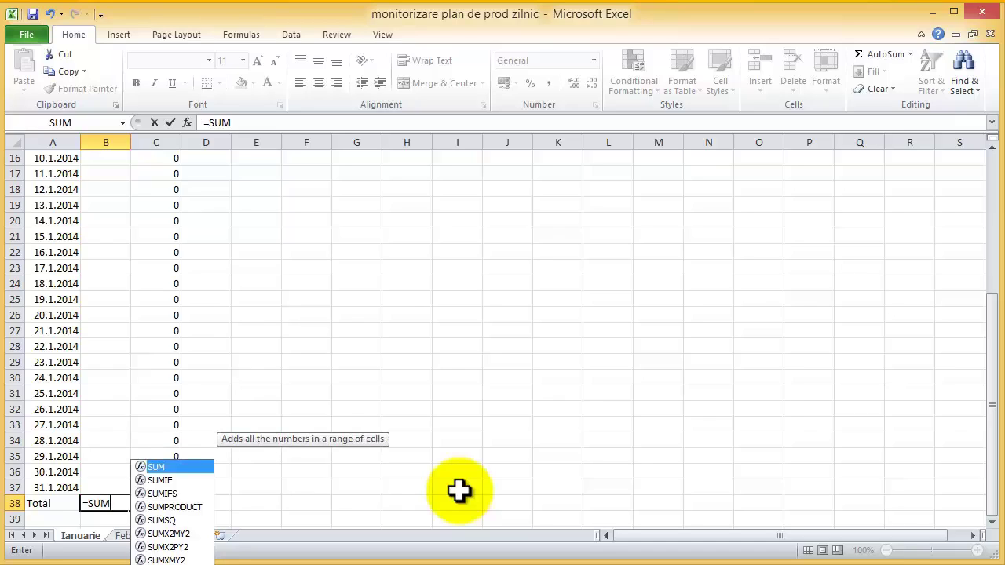
type("(")
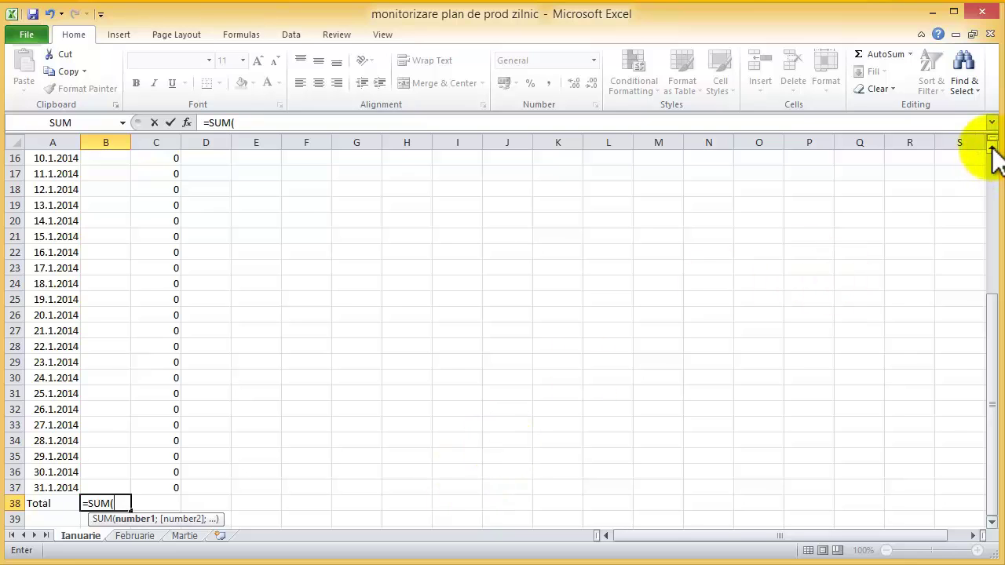
scroll(992, 151, "up", 1)
scroll(991, 151, "up", 2)
scroll(992, 151, "up", 1)
scroll(992, 150, "up", 1)
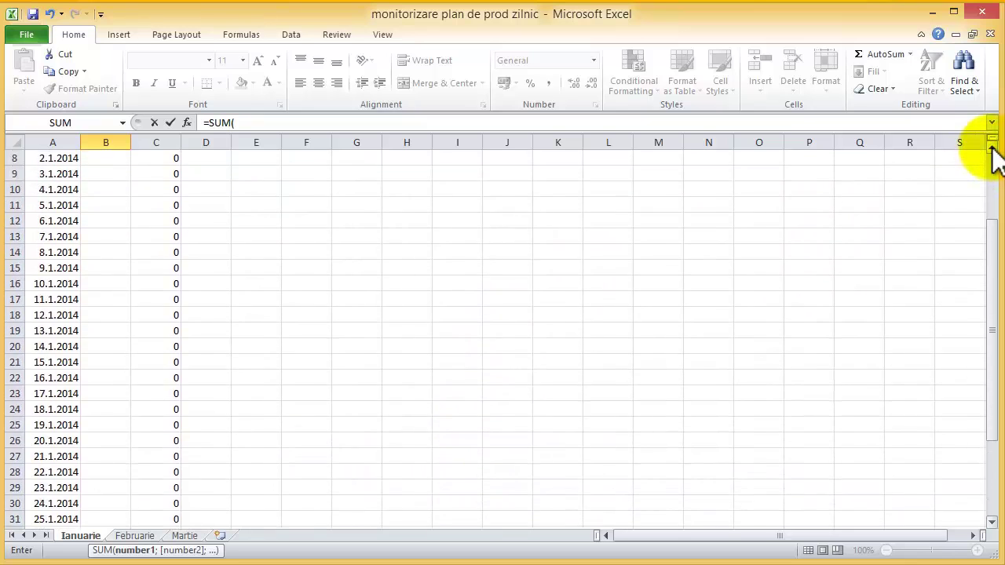
scroll(991, 151, "up", 3)
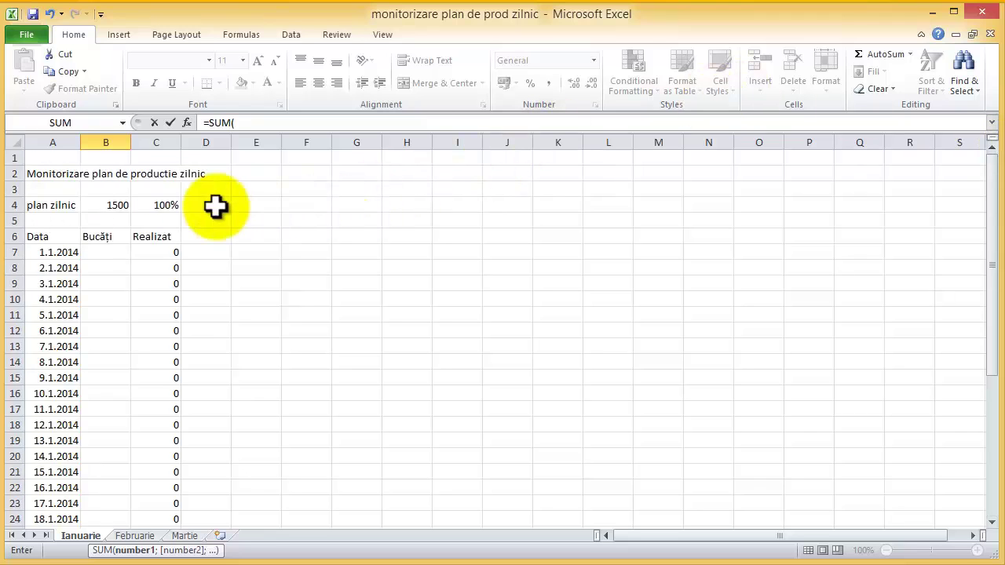
left_click(112, 250)
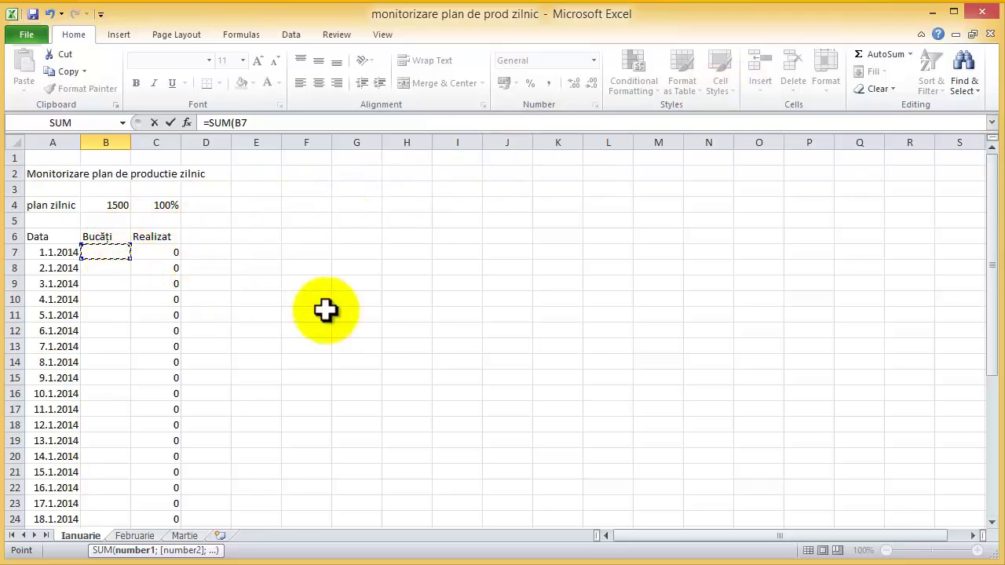
key("F8")
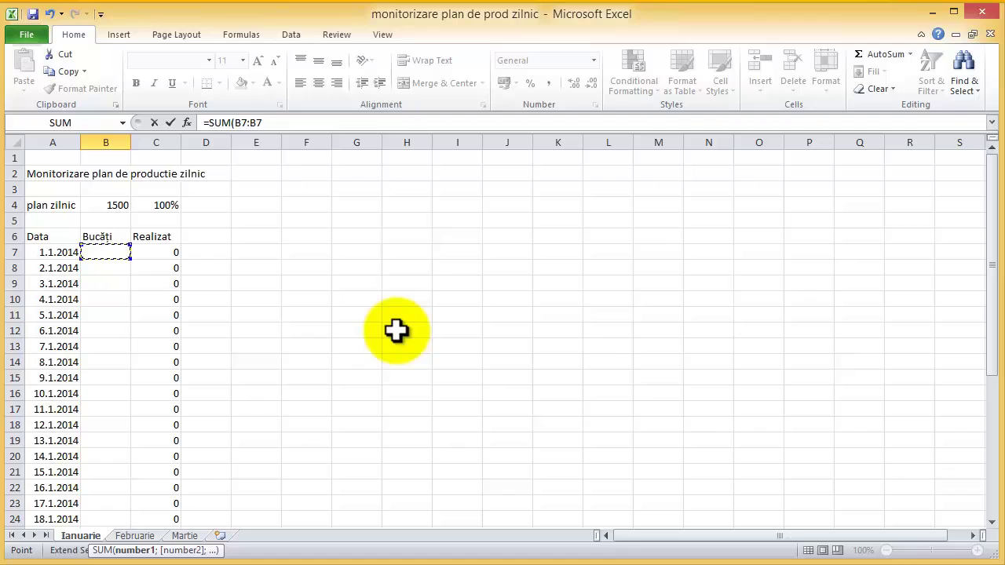
Step: Correct the range end to B37 and commit =SUM(B7:B37)
left_click(992, 522)
left_click(992, 522)
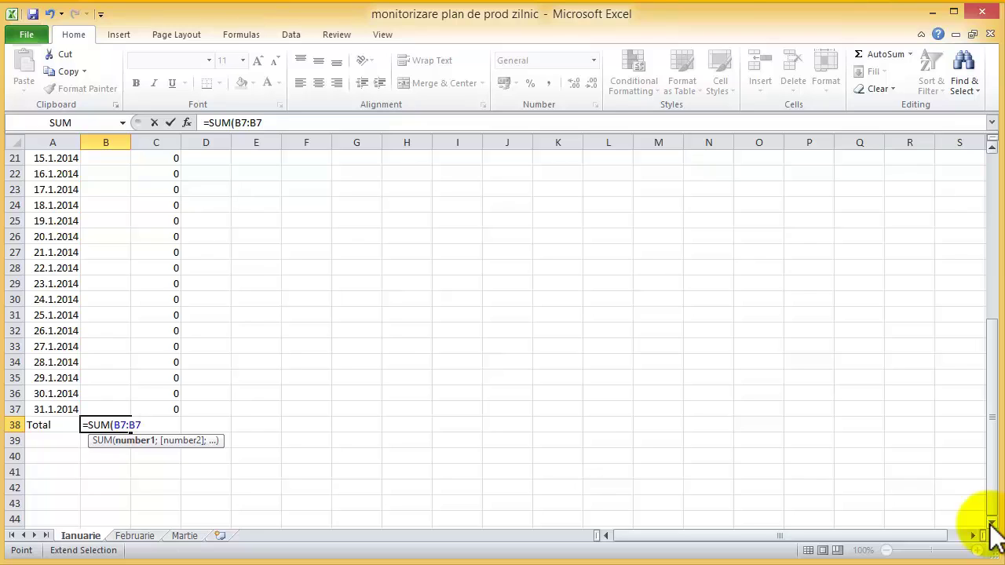
key("BackSpace")
key("BackSpace")
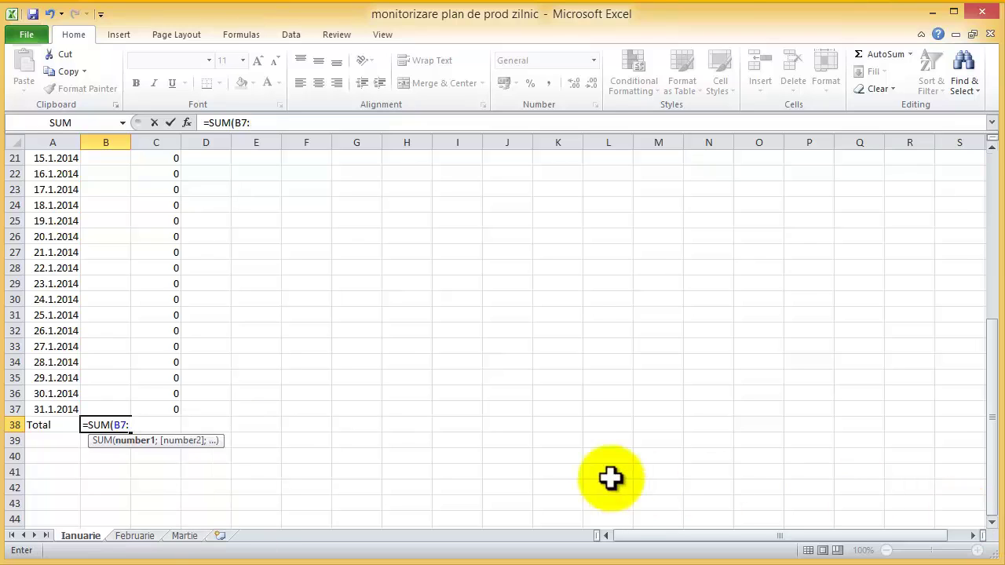
left_click(107, 408)
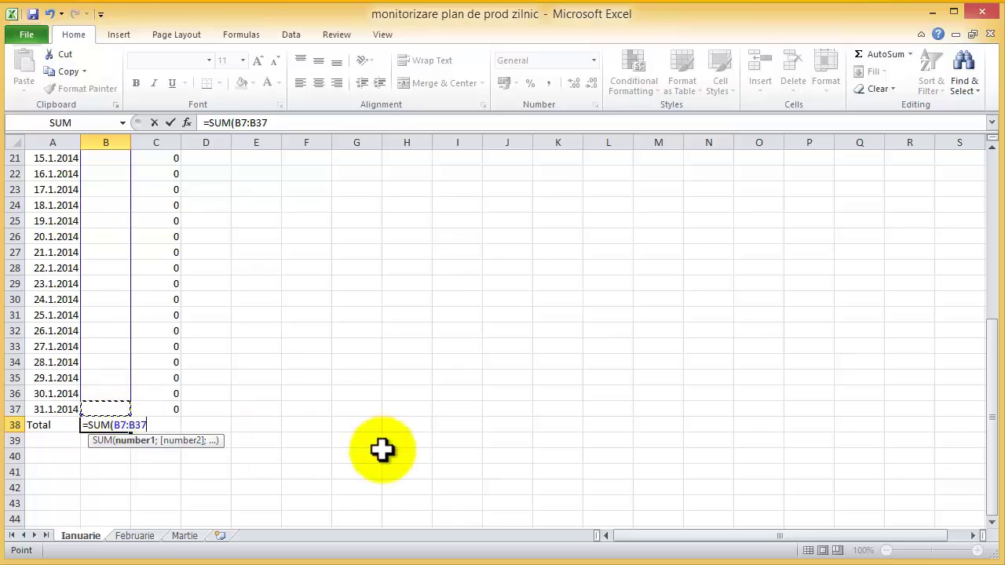
type(")")
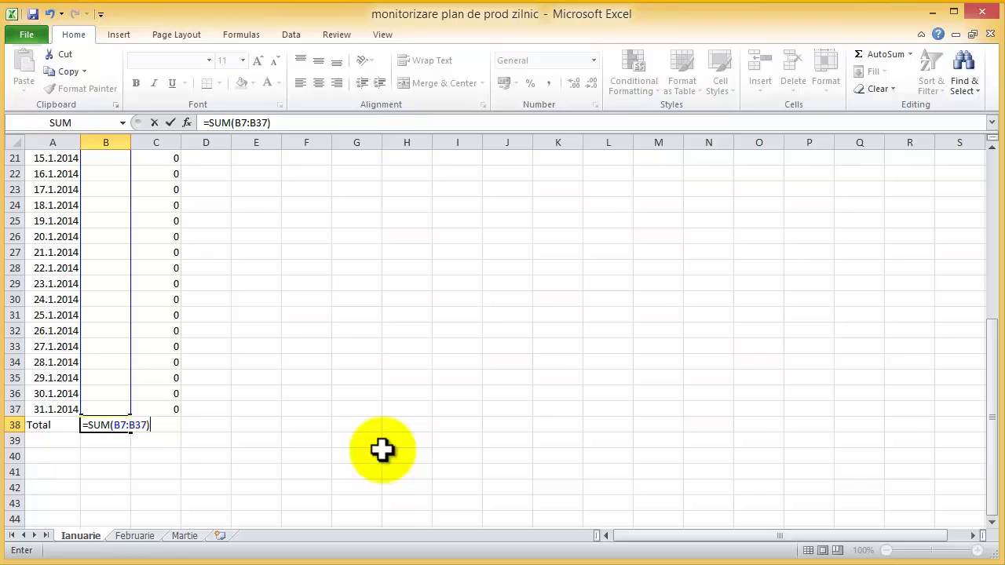
left_click(992, 148)
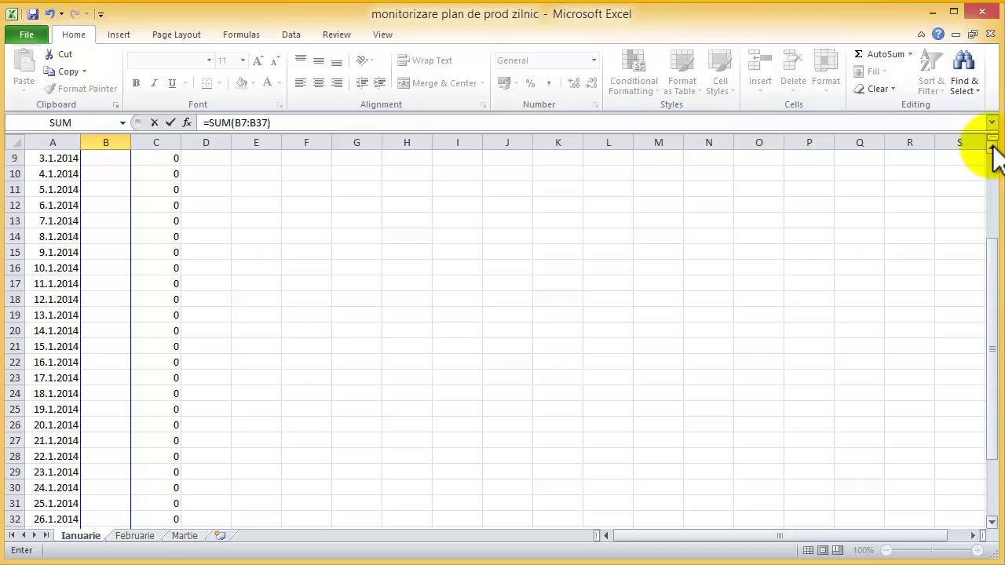
left_click(992, 525)
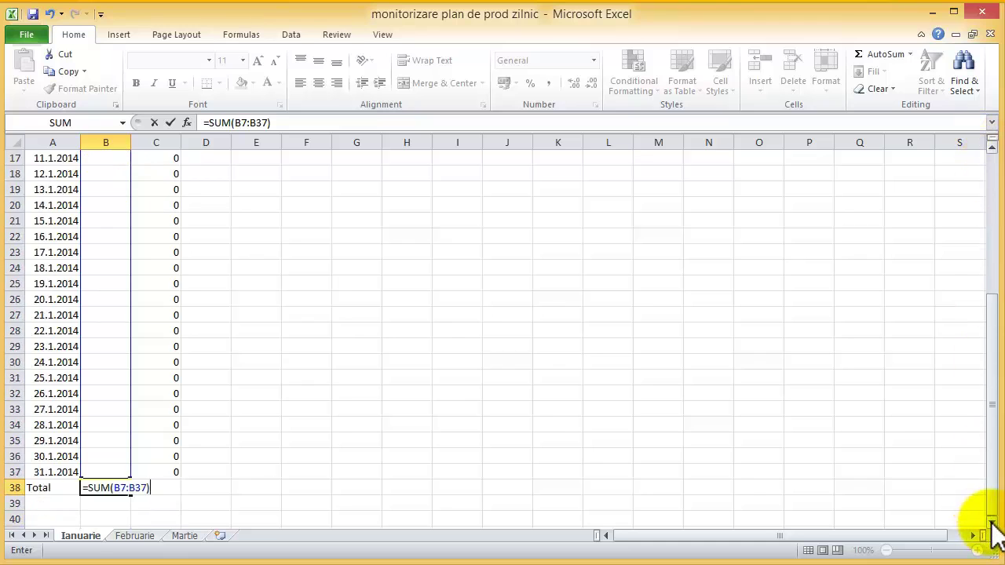
key("Return")
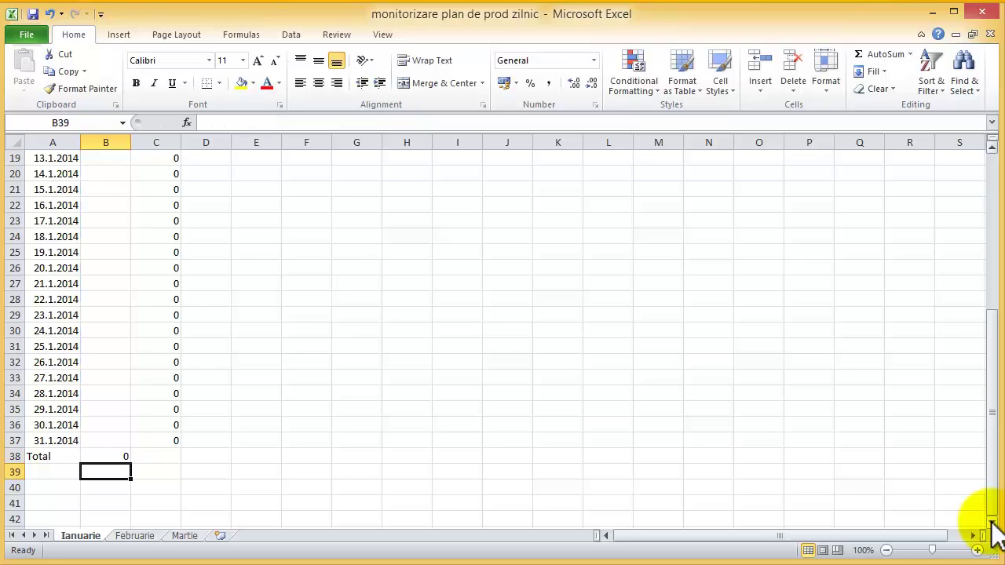
Step: Format Total cell B38 as Number with 2 decimal places
left_click(124, 454)
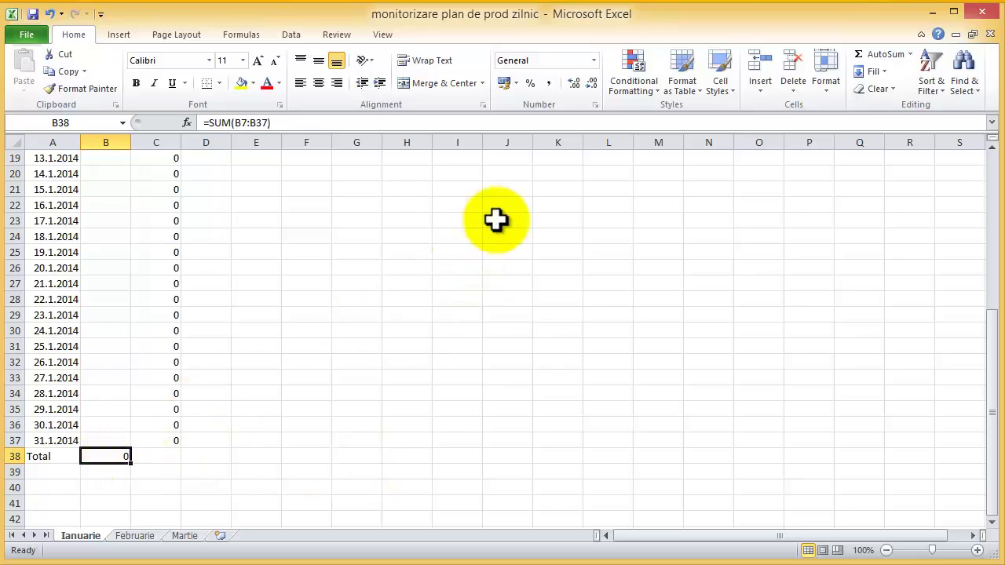
left_click(596, 105)
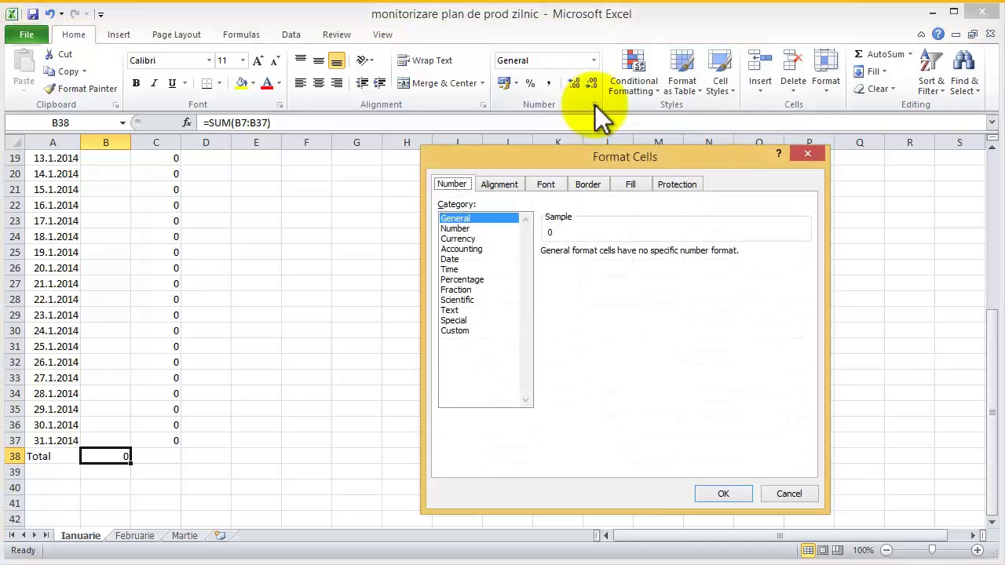
left_click(455, 230)
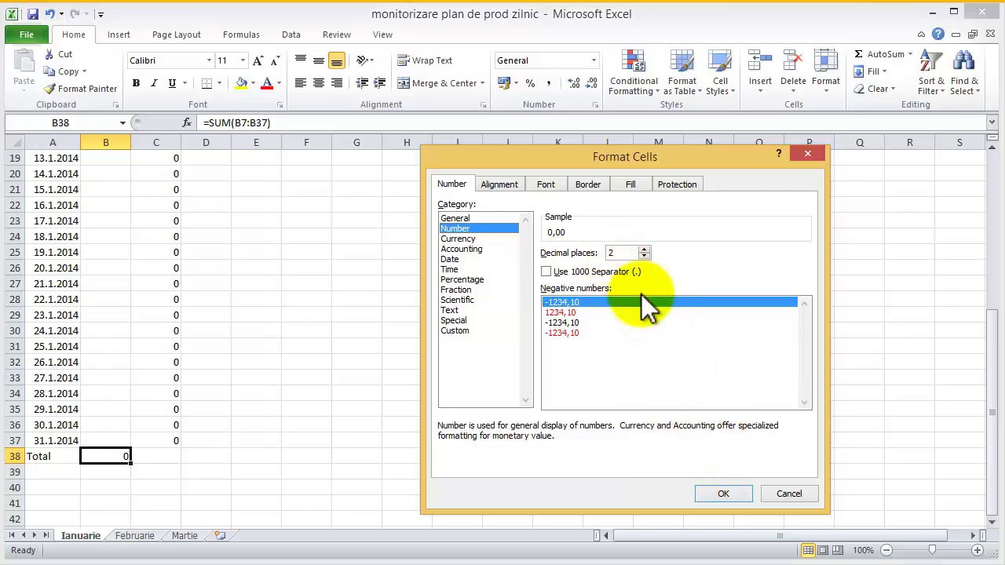
left_click(721, 492)
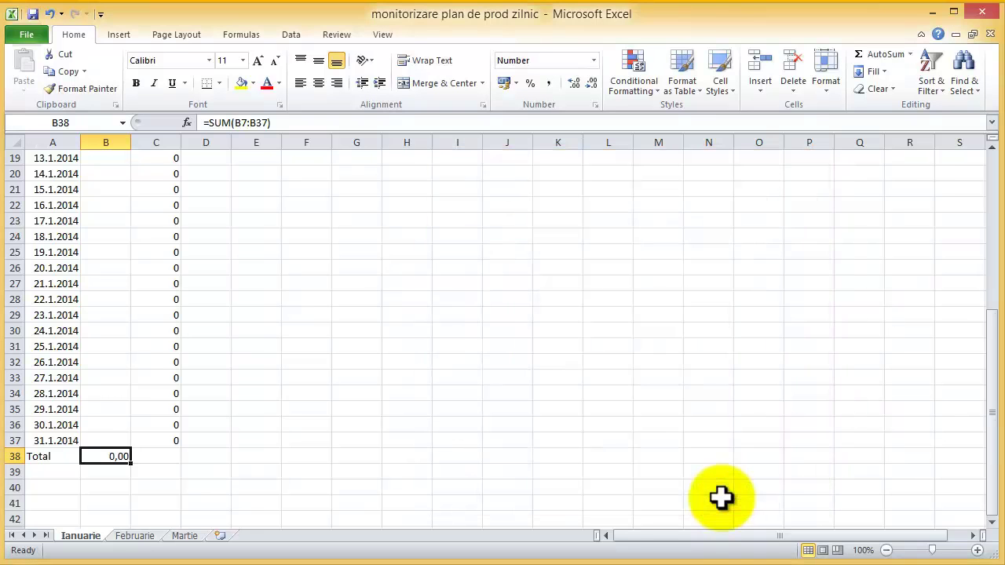
Step: Format Realizat cells C7:C37 as percentages with two decimals, showing 0,00%
left_click(993, 148)
left_click(993, 148)
left_click_drag(992, 147, 993, 147)
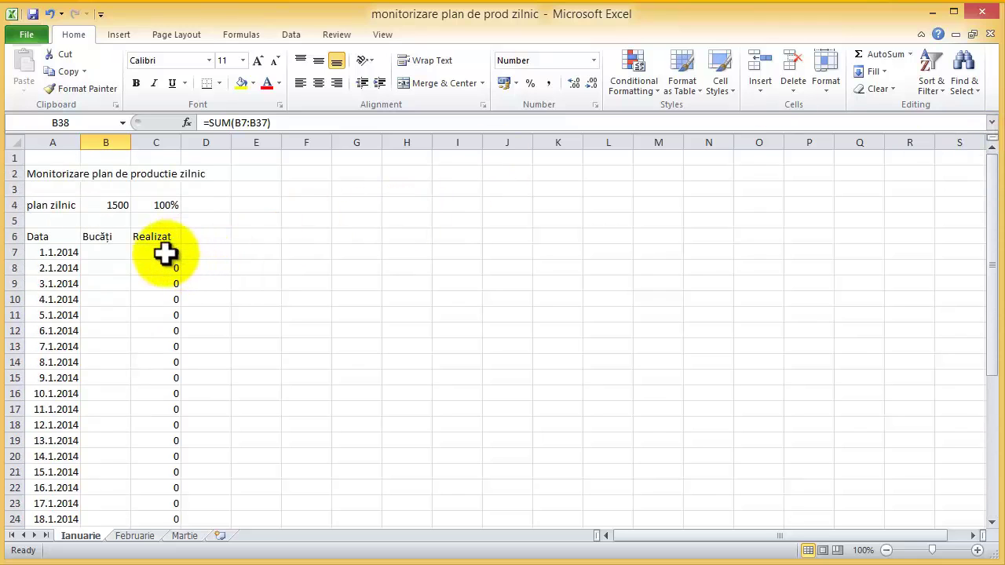
mouse_move(164, 253)
left_mouse_down()
mouse_move(171, 536)
mouse_move(166, 490)
left_mouse_up()
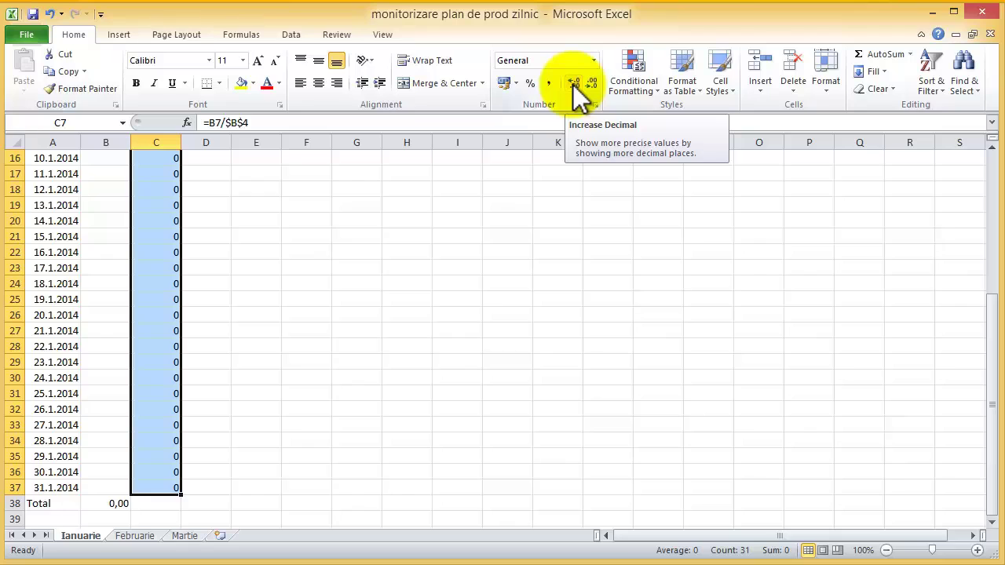
left_click(575, 88)
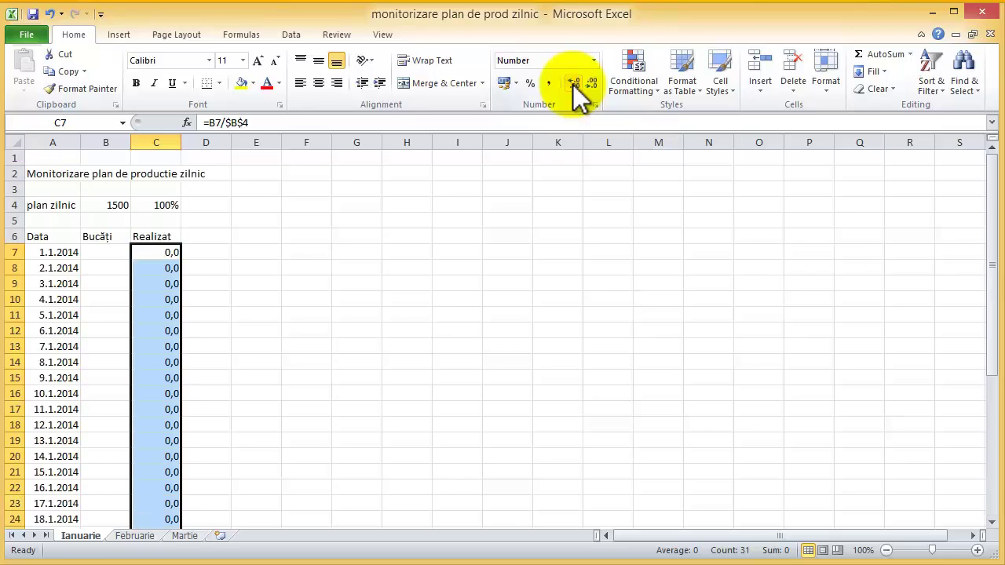
left_click(576, 88)
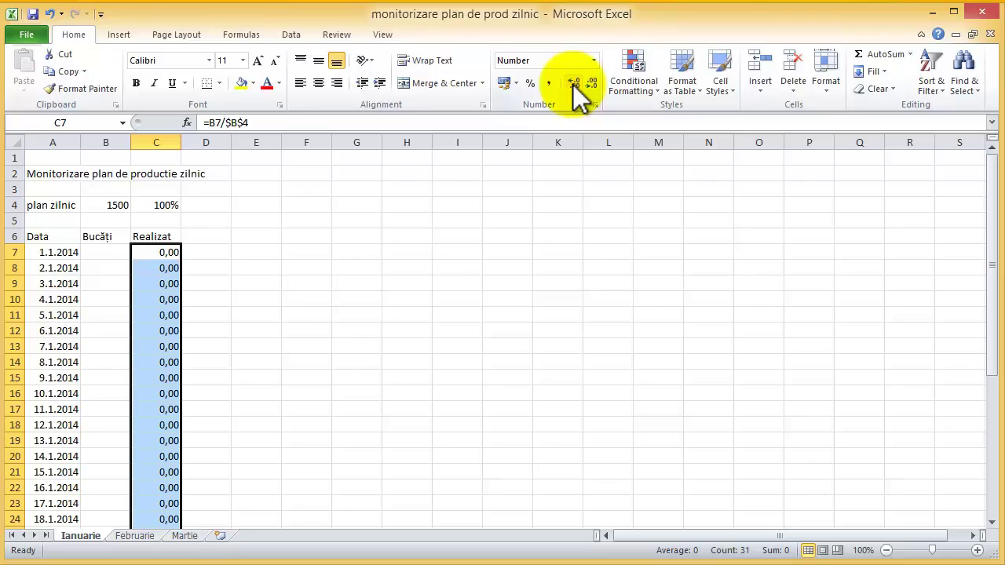
left_click(530, 85)
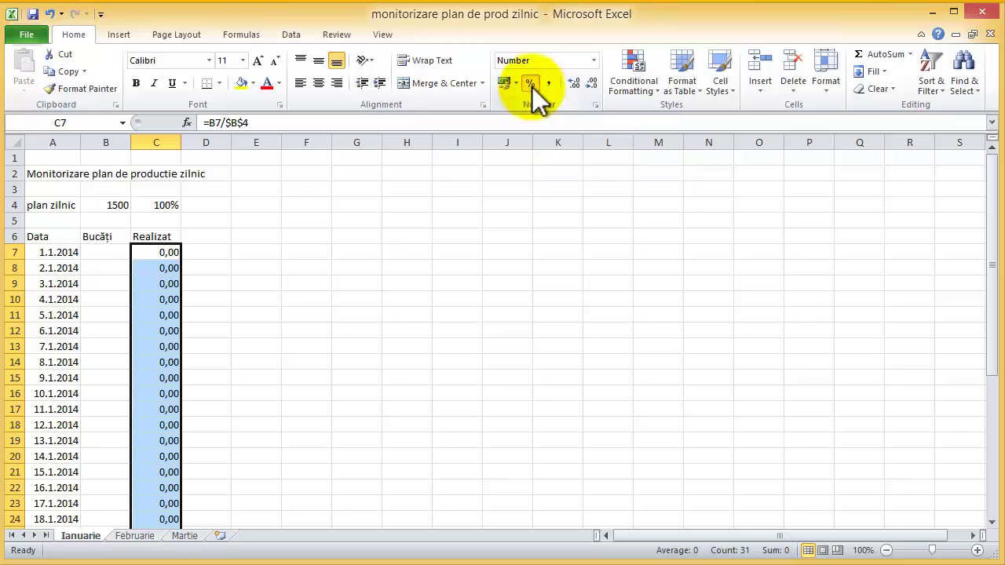
left_click(574, 84)
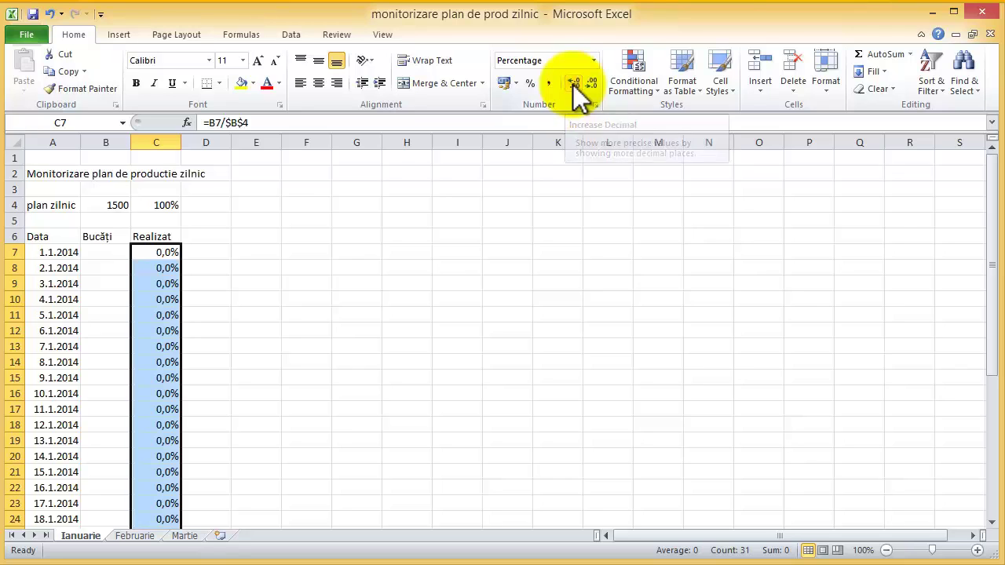
left_click(574, 83)
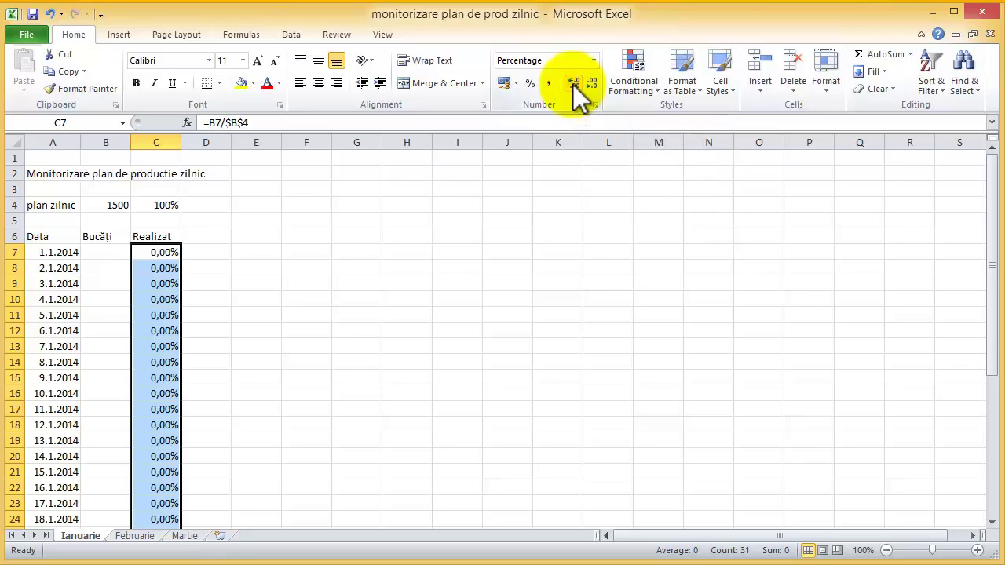
left_click(316, 243)
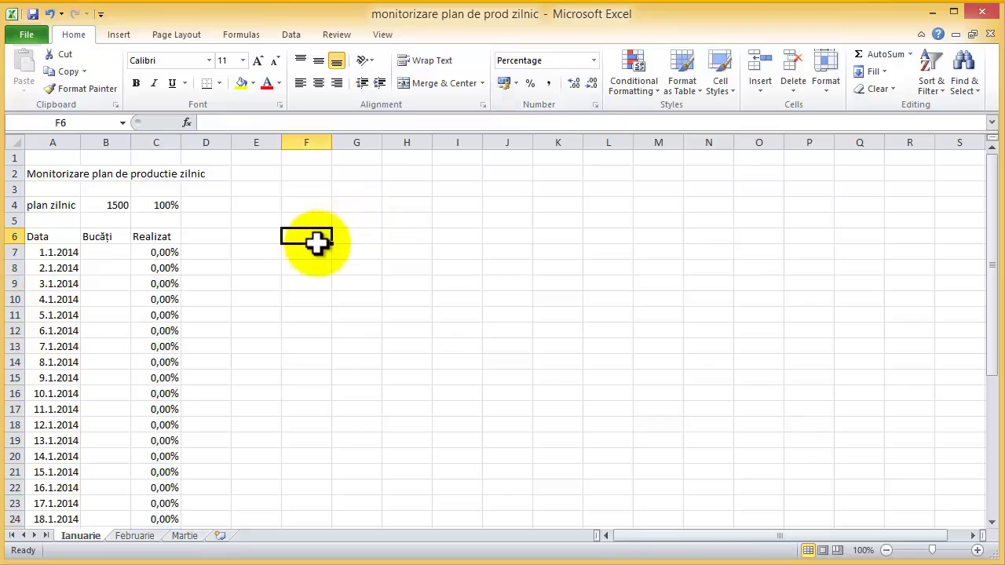
Step: Enter Bucăți for 1–7 January: 1320, 1450, 1350, 1200, 1680, 1750, 1300
left_click(106, 251)
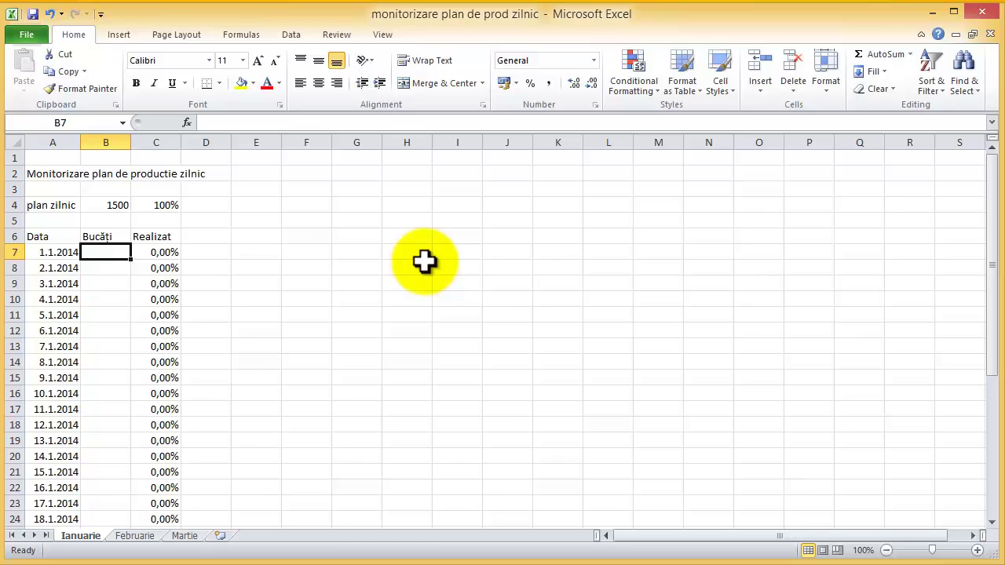
type("13")
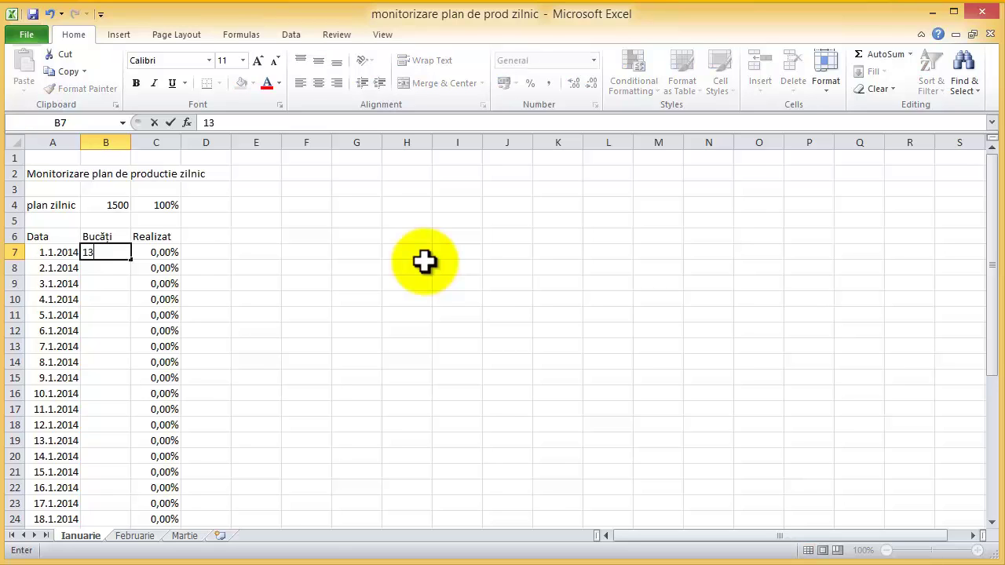
type("20")
key("Return")
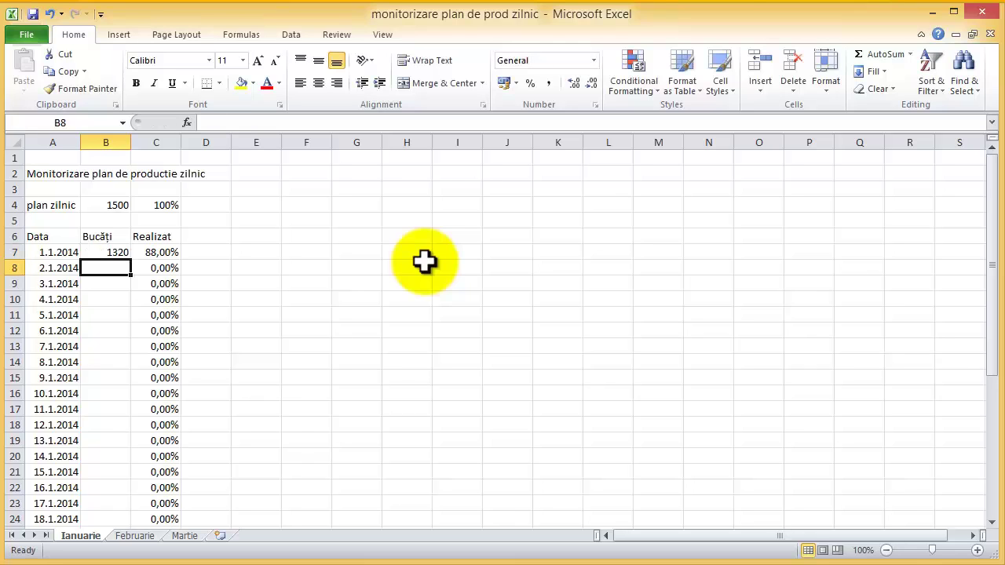
type("1450")
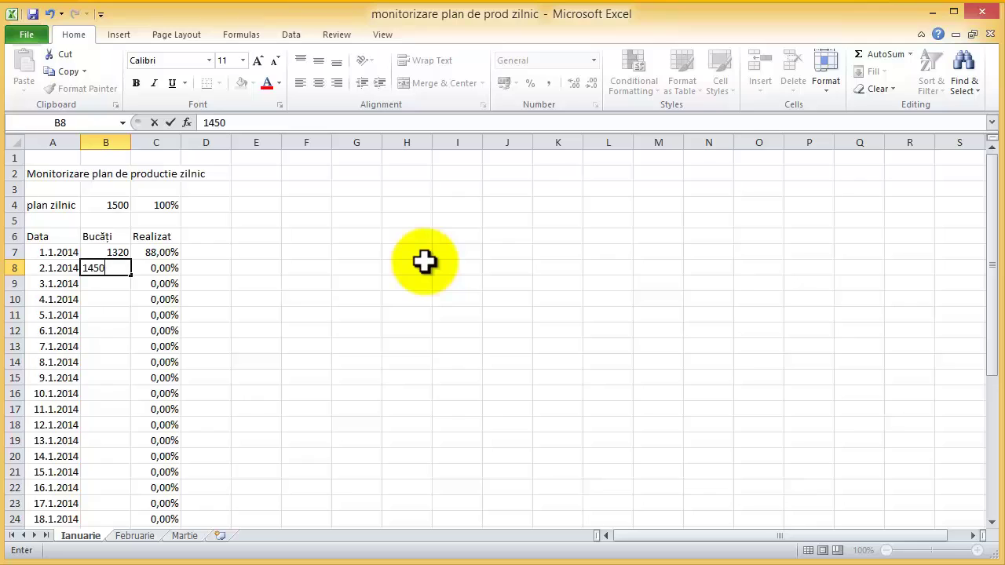
key("Return")
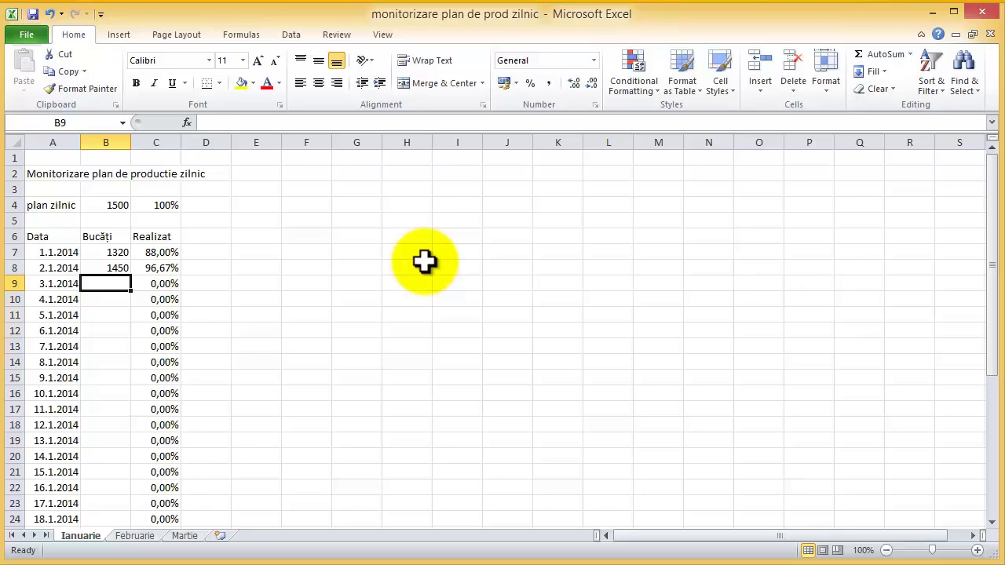
type("1350")
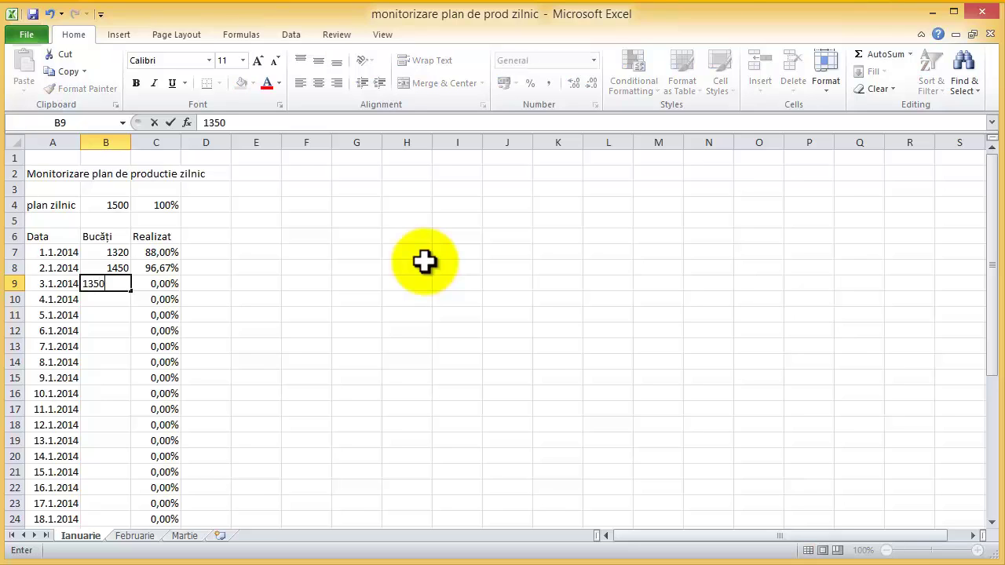
key("Return")
type("120")
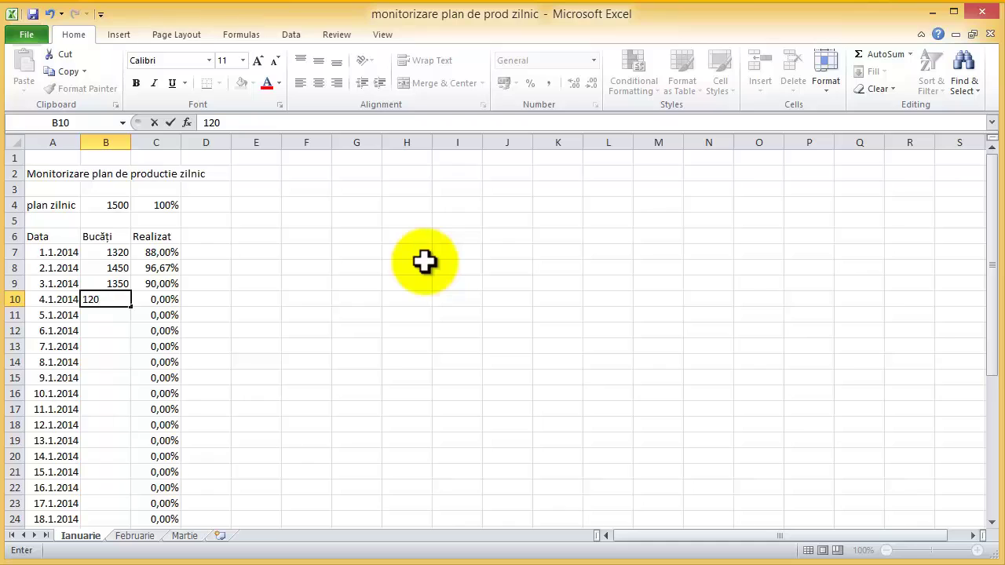
type("0")
key("Return")
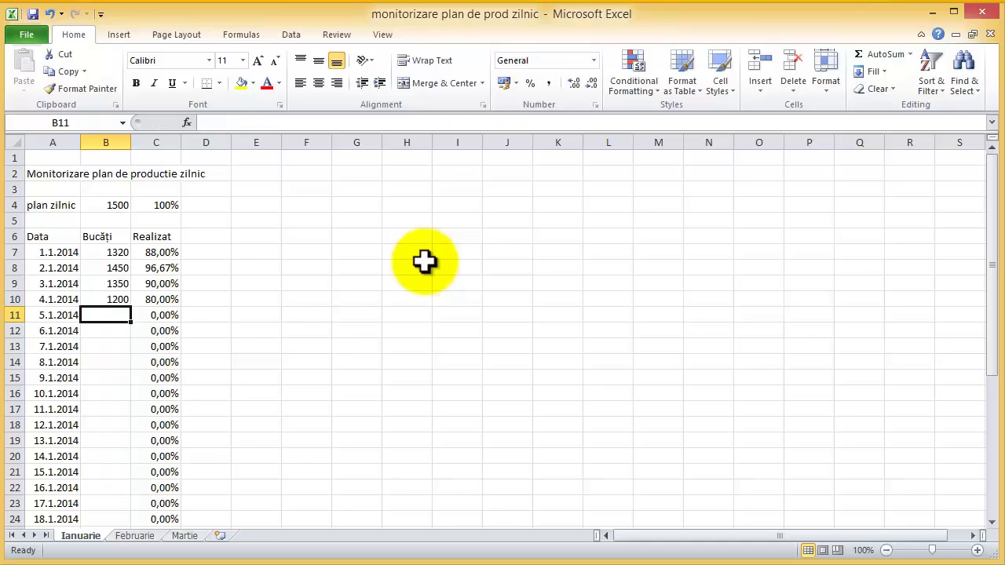
type("1")
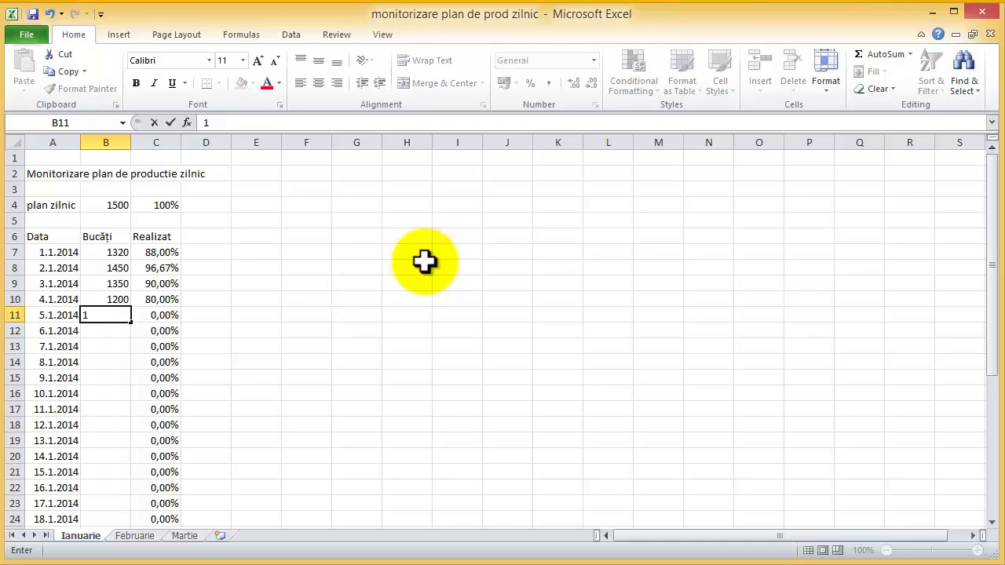
type("680")
key("Return")
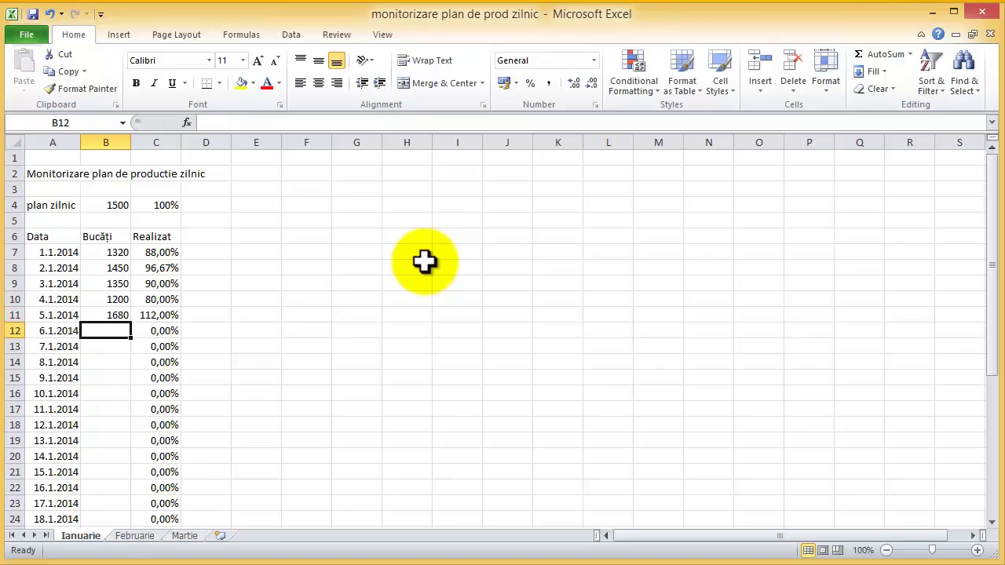
type("1750")
key("Return")
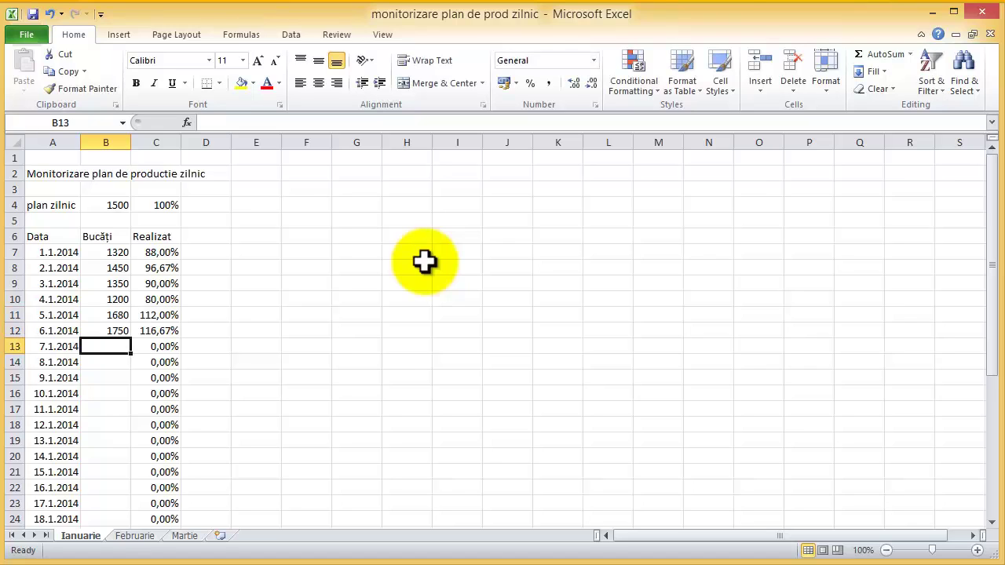
type("1300")
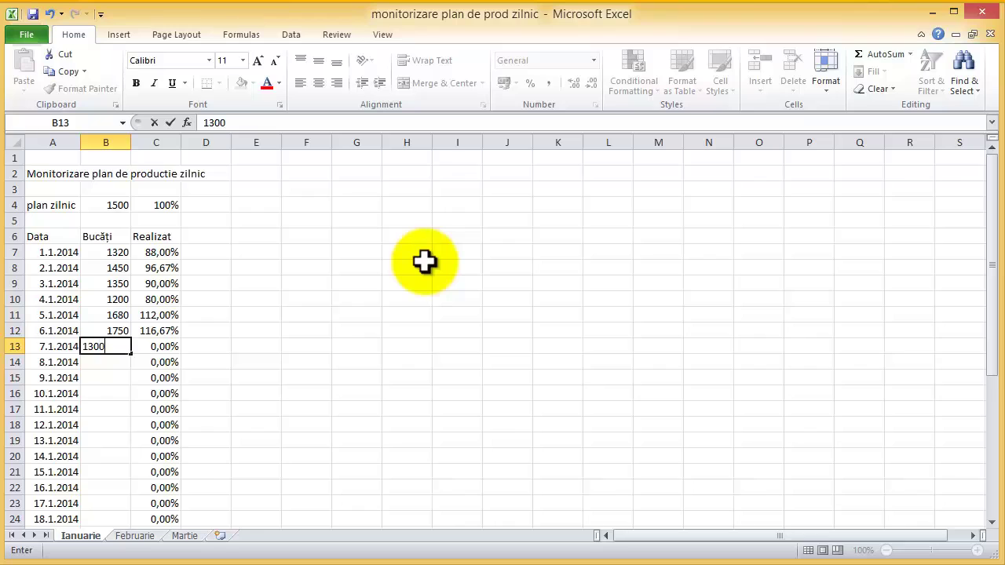
key("Return")
Step: Enter Bucăți for 8–14 January: 1350, 1140, 1550, 1500, 1500, 1350, 1650
type("135")
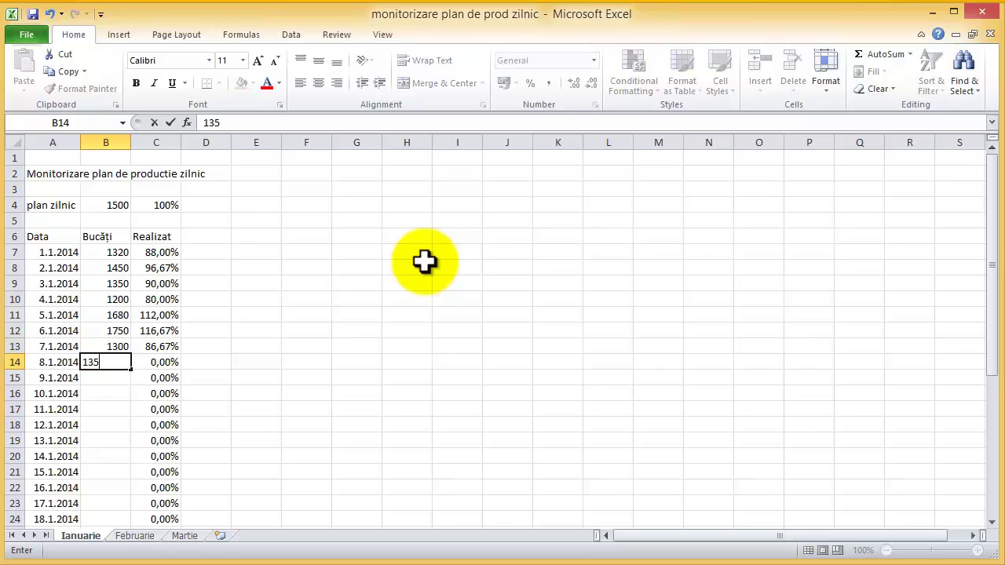
type("0")
key("Return")
type("11")
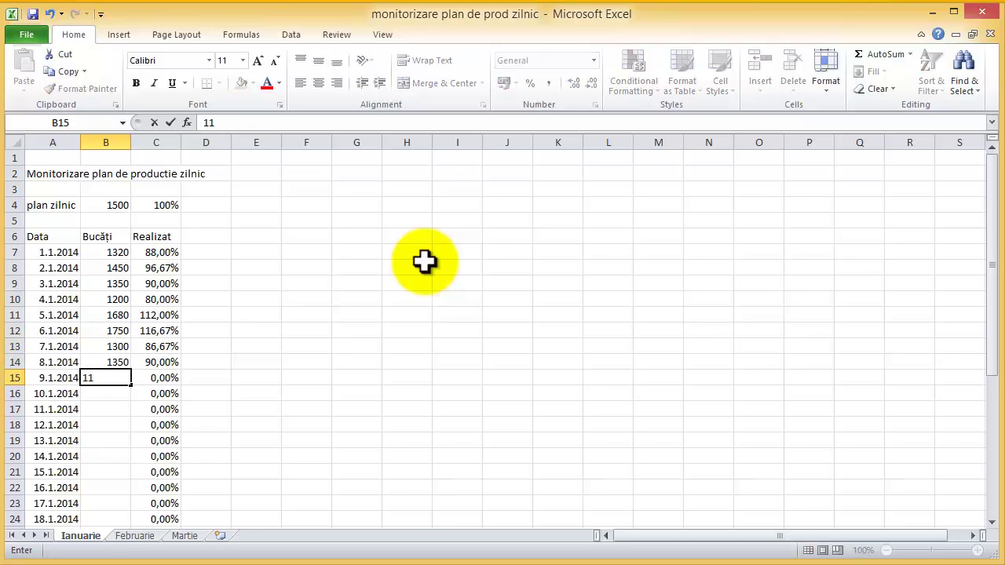
type("40")
key("Return")
type("1550")
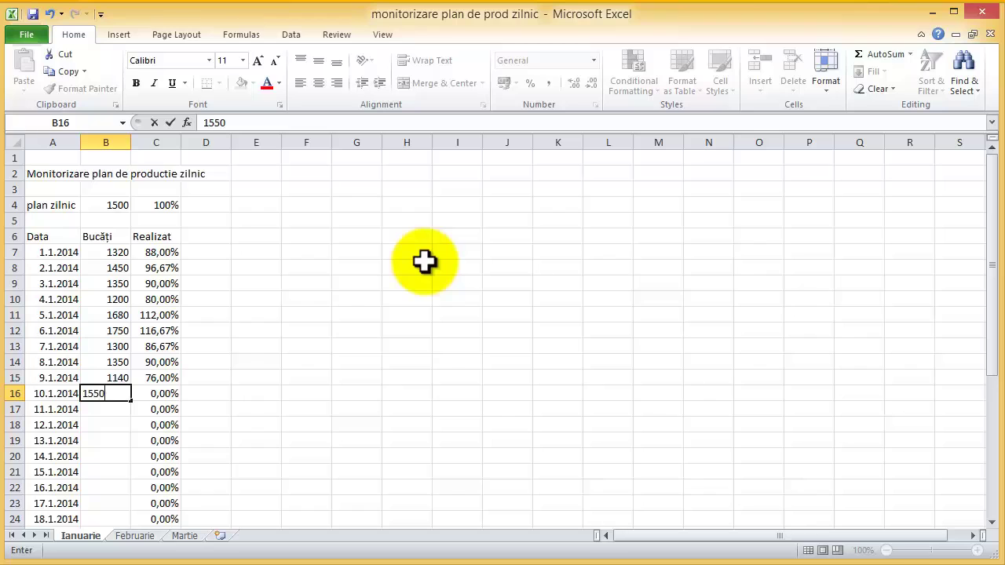
key("Return")
type("1500")
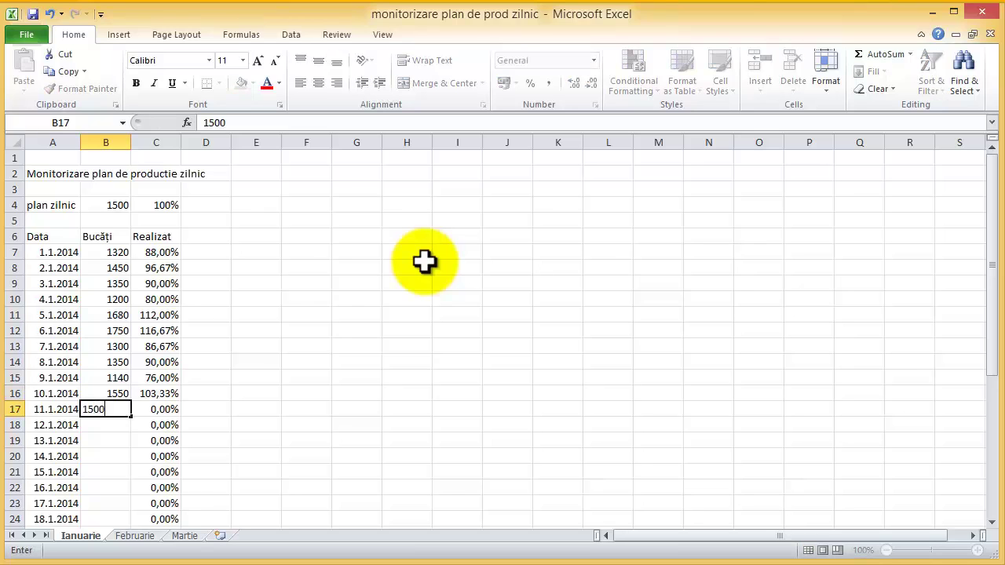
key("Return")
type("1500")
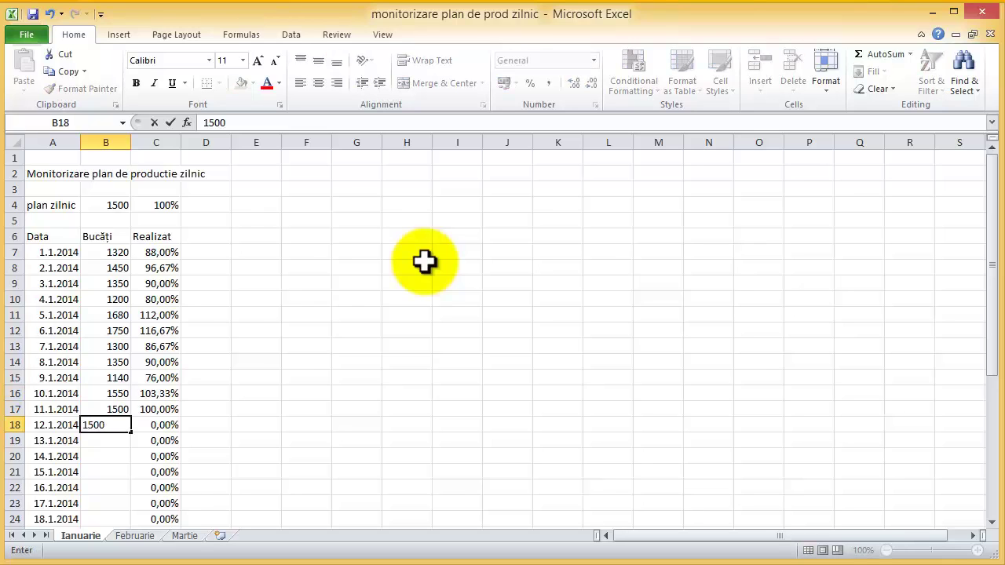
key("Return")
type("1350")
key("Return")
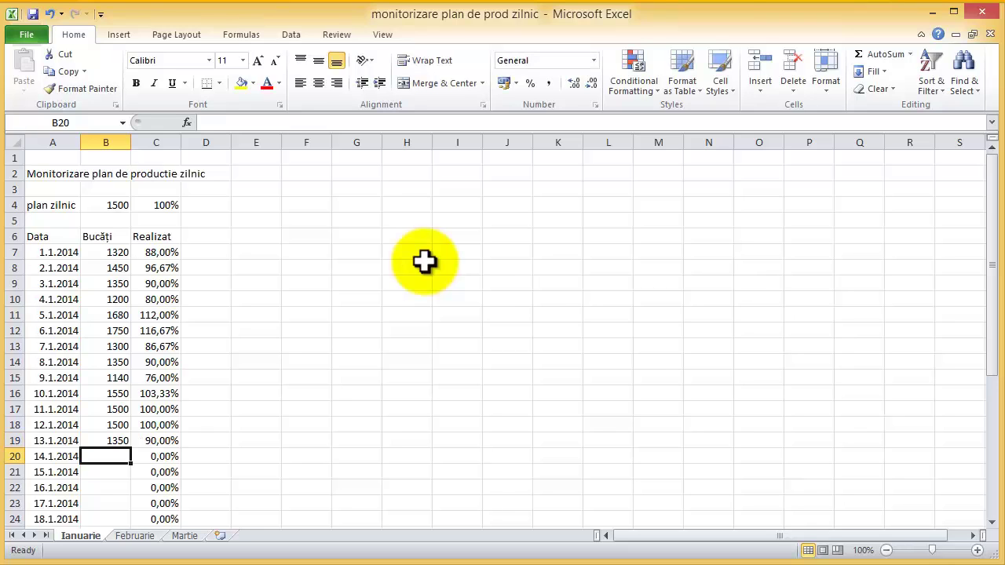
type("1650")
key("Return")
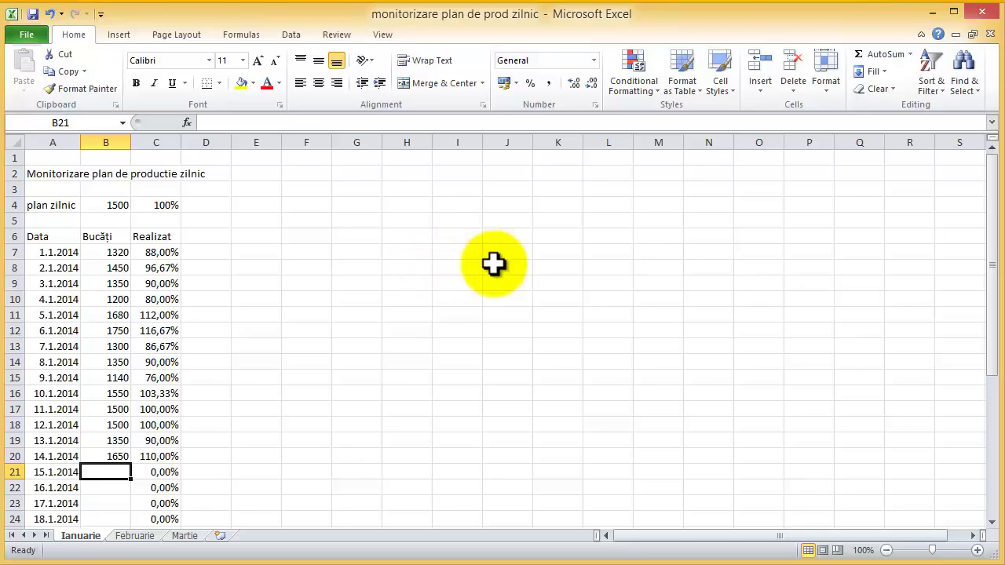
left_click(992, 476)
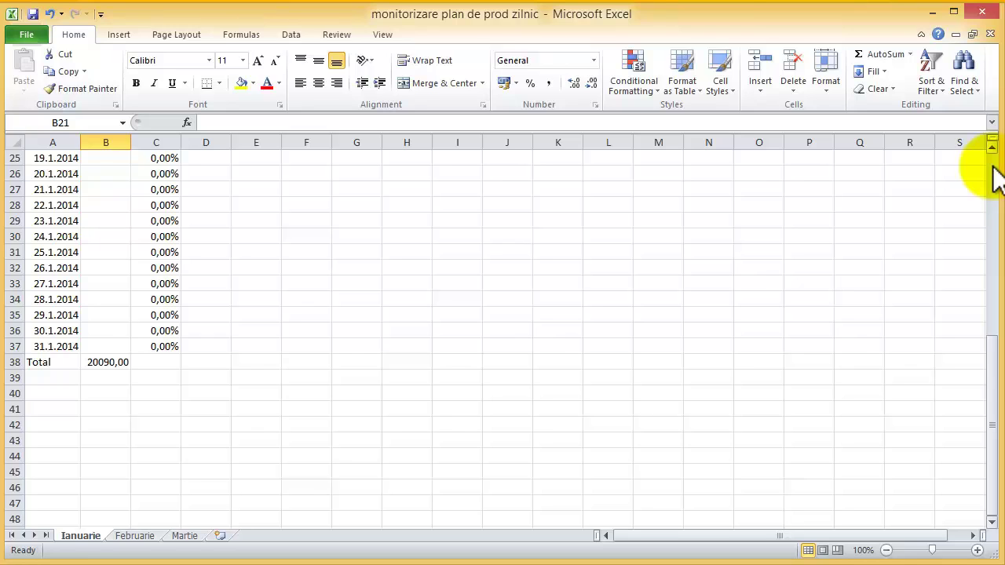
left_click(992, 167)
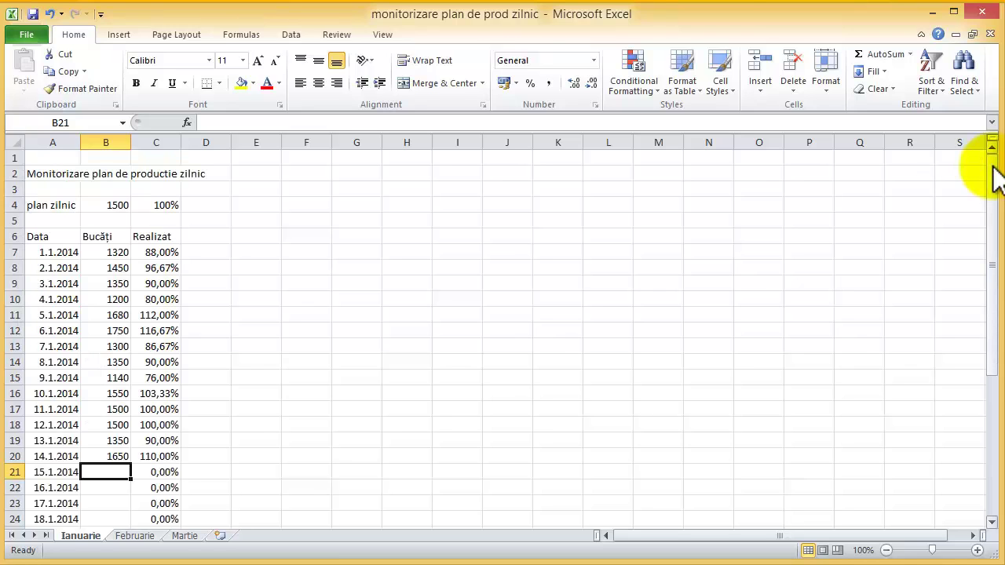
left_click(992, 523)
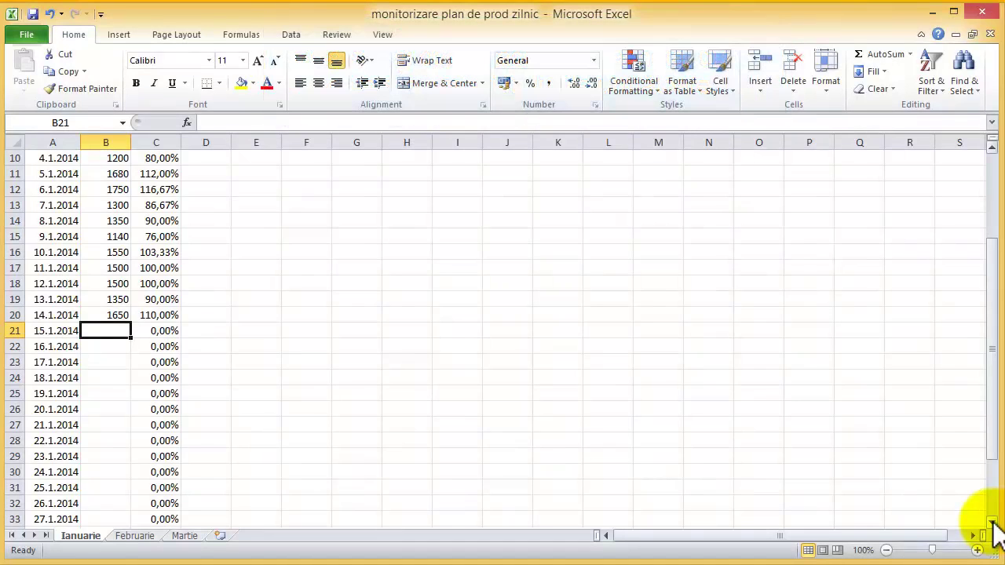
left_click(992, 149)
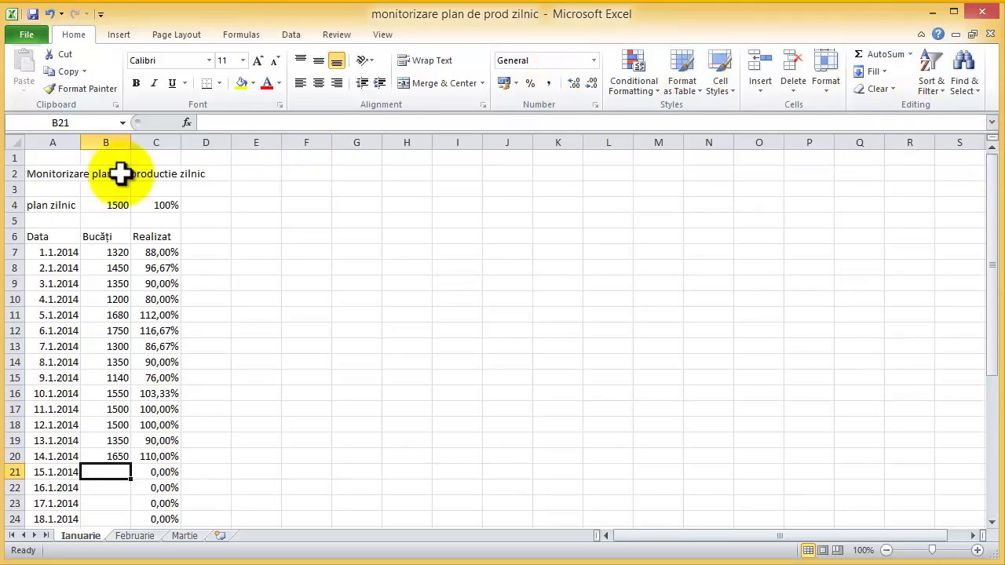
Step: Copy the January table A2:D38 and go to the empty Februarie sheet
mouse_move(39, 174)
left_mouse_down()
mouse_move(202, 216)
mouse_move(194, 553)
mouse_move(183, 481)
left_mouse_up()
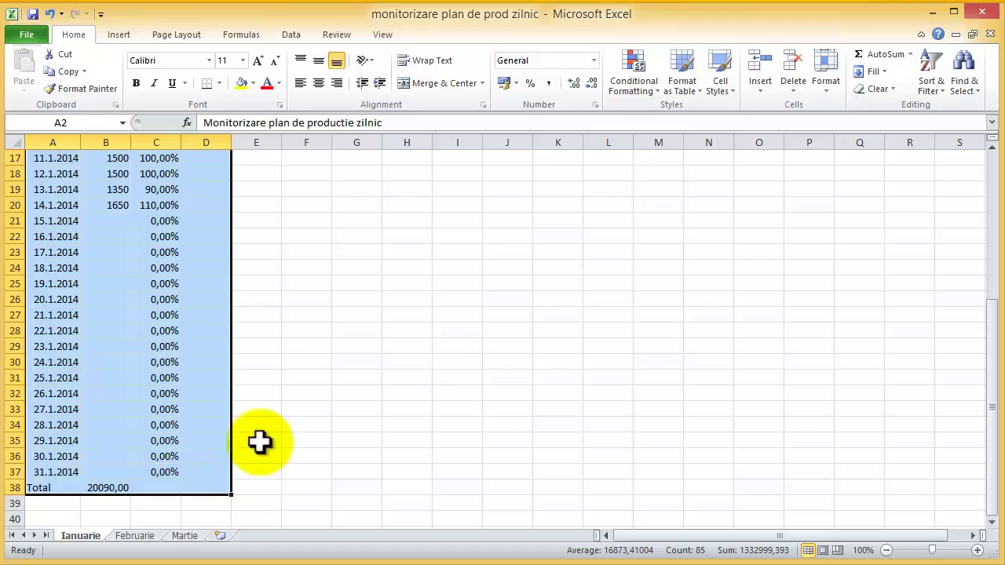
left_click_drag(992, 147, 993, 147)
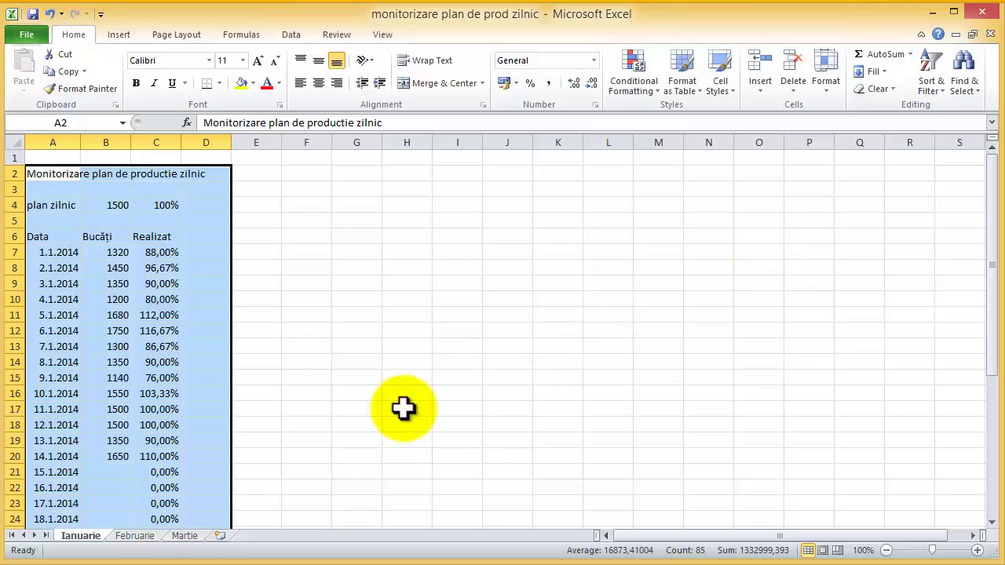
left_click(146, 536)
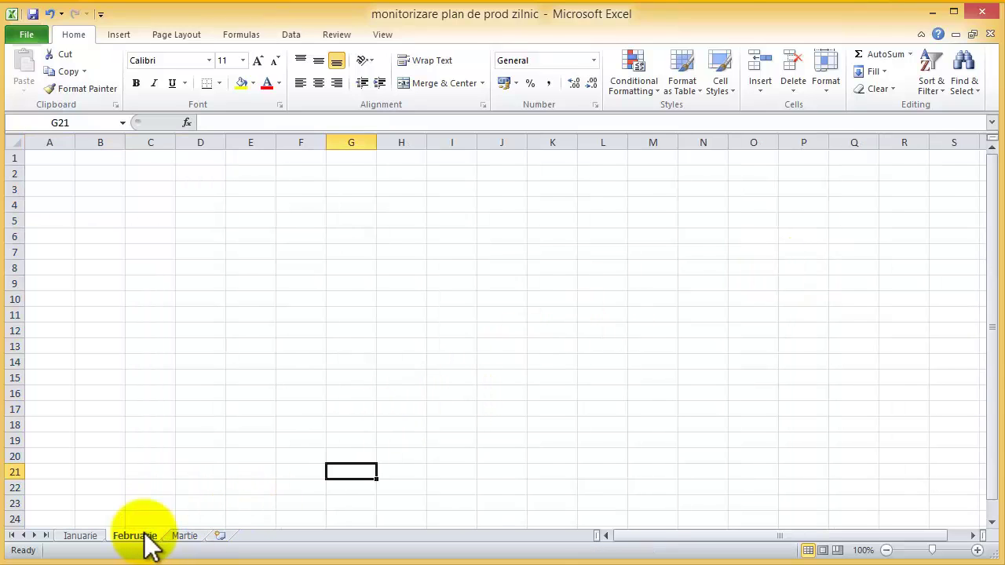
Step: Paste the copied January table at A2, then return to the Februarie sheet
left_click(42, 176)
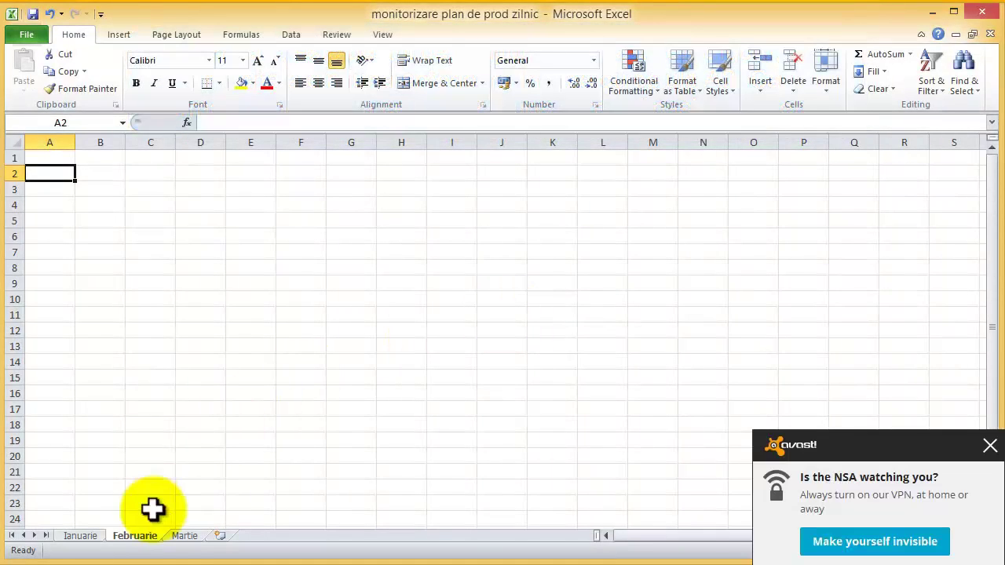
key("ctrl+v")
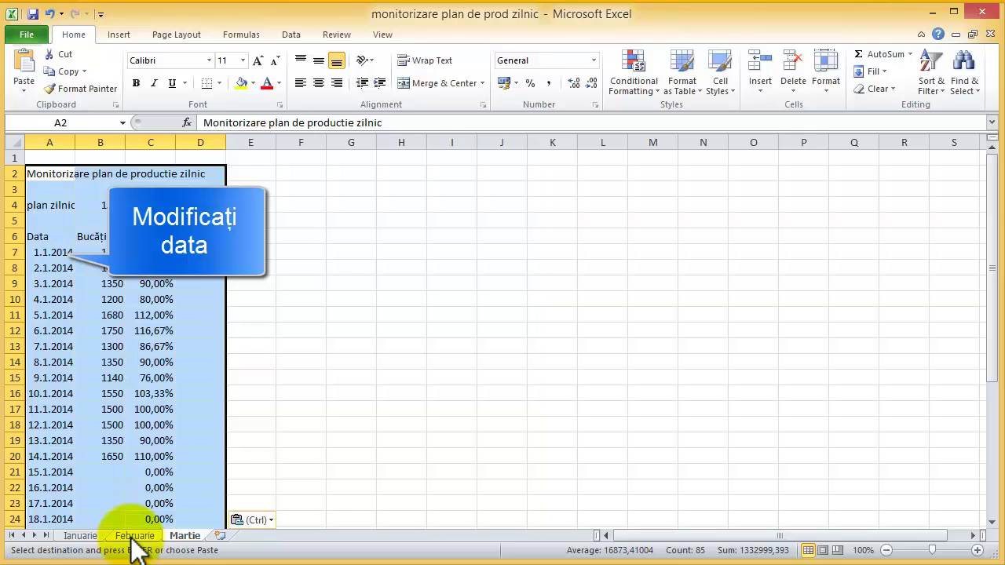
left_click(133, 536)
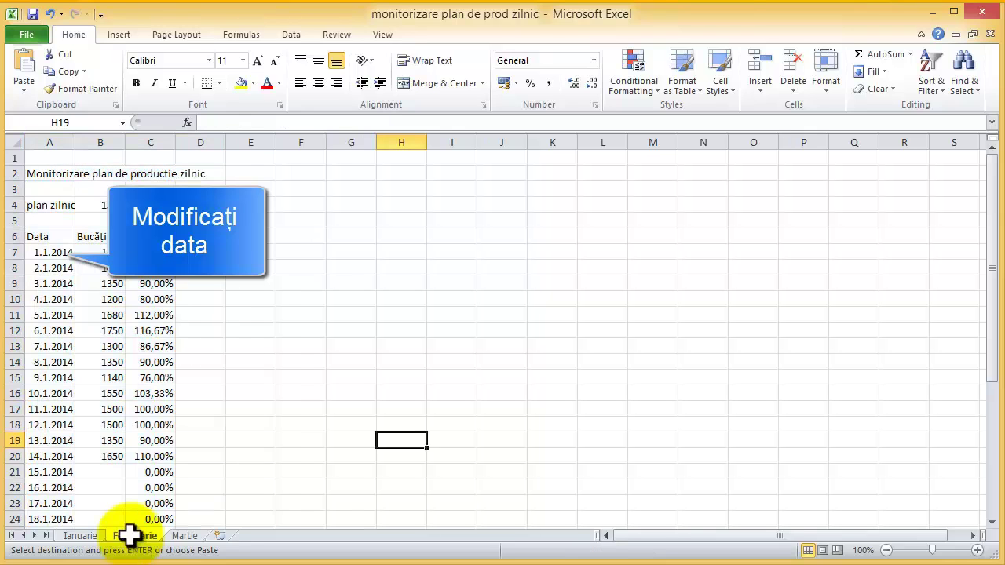
Step: Change A7 to 01.02.2014 and fill the February dates down to 28.2.2014 in A34
left_click(39, 252)
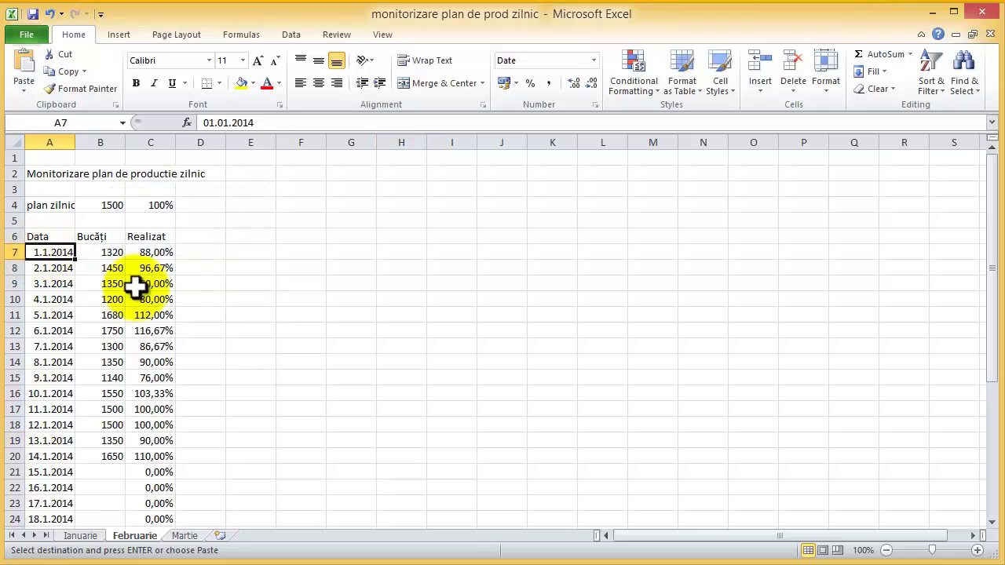
double_click(49, 252)
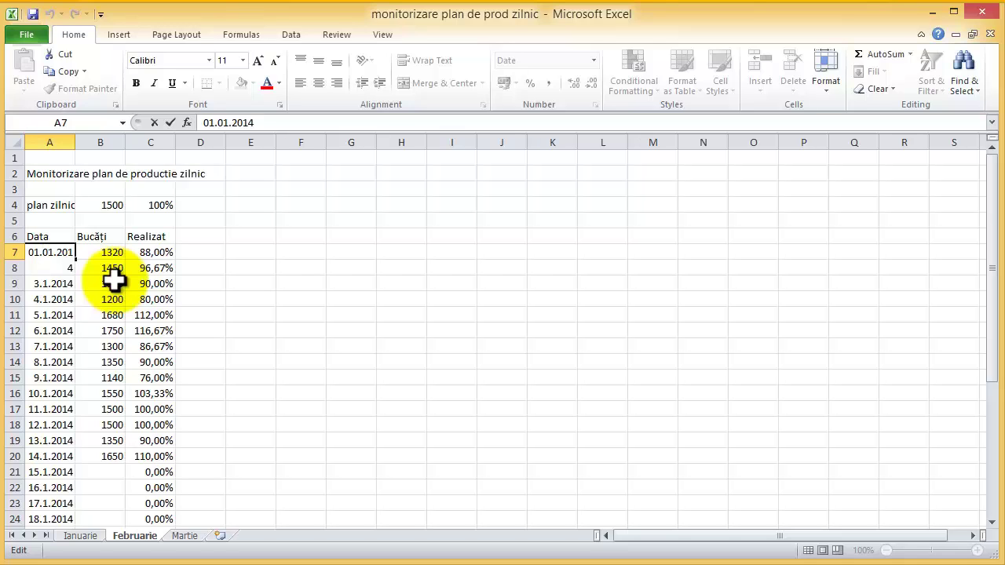
key("Delete")
type("2")
key("Return")
left_click(41, 252)
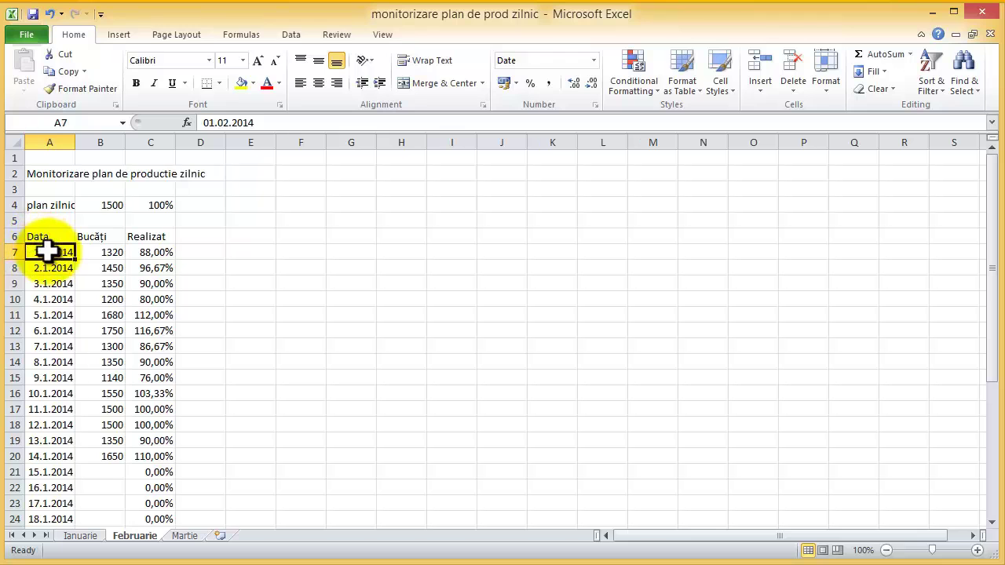
mouse_move(74, 260)
left_mouse_down()
mouse_move(55, 555)
mouse_move(64, 456)
left_mouse_up()
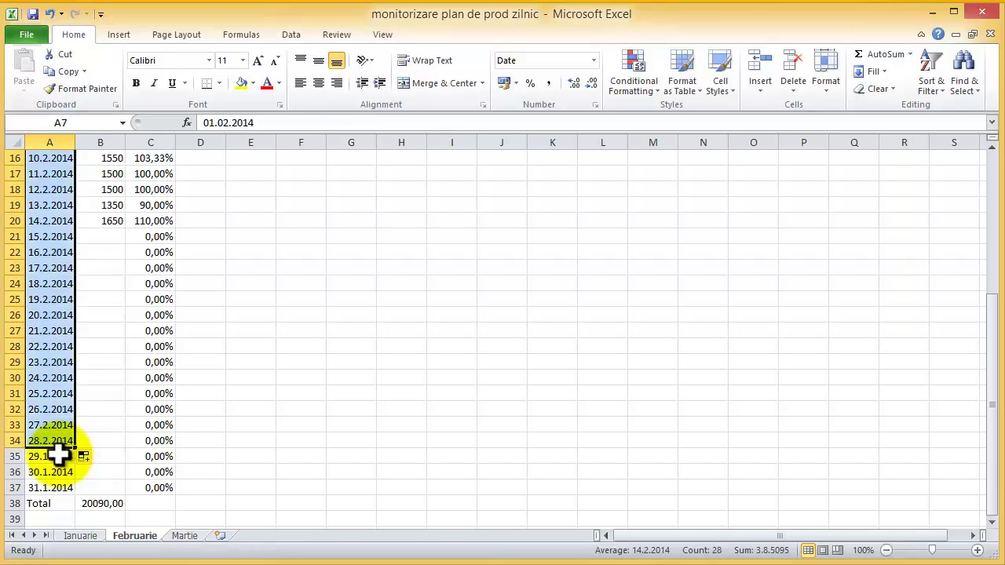
Step: Clear the leftover January dates in A35:A37 and their percentages in C35:C37
left_click(52, 460)
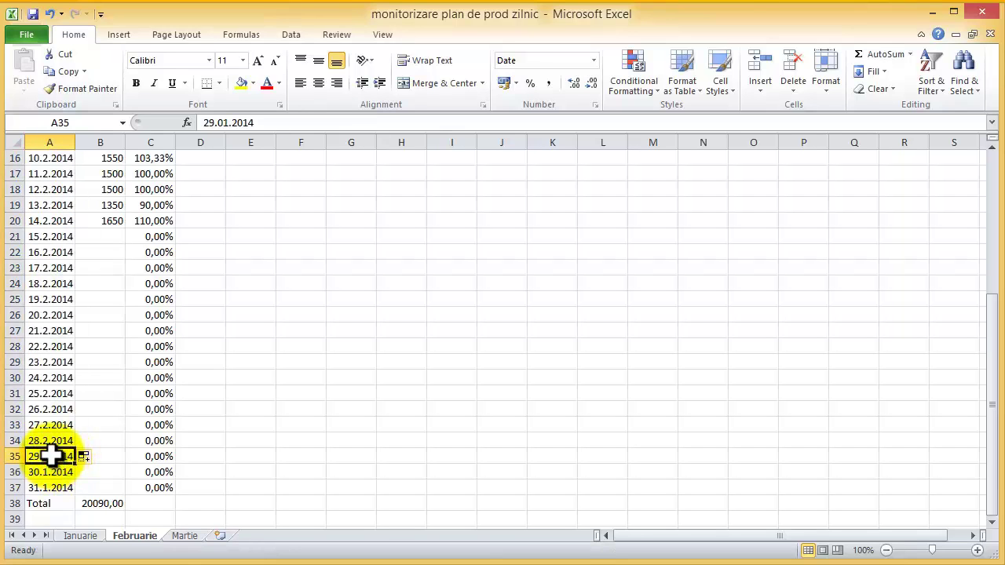
left_click_drag(50, 461, 51, 487)
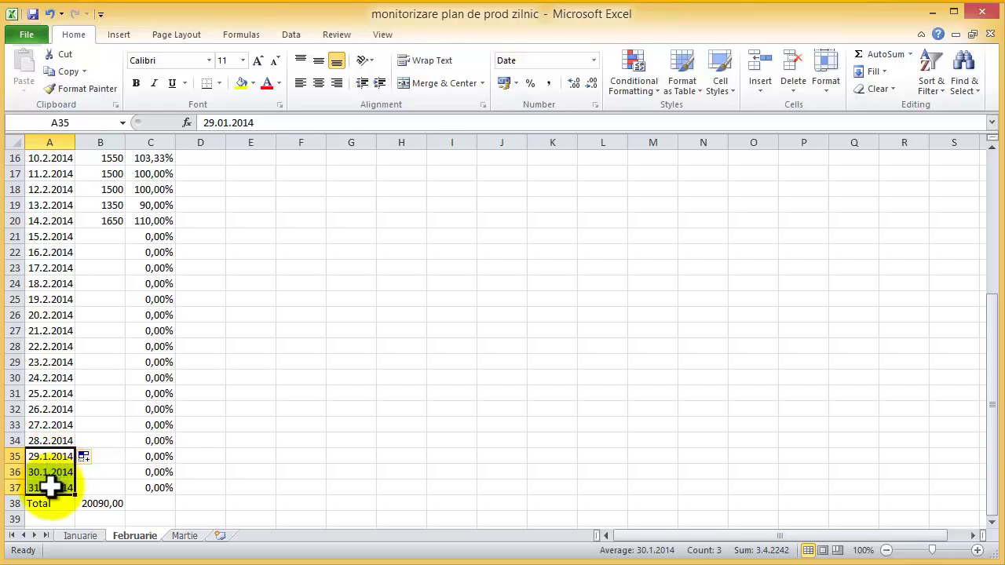
key("Delete")
left_click(159, 451)
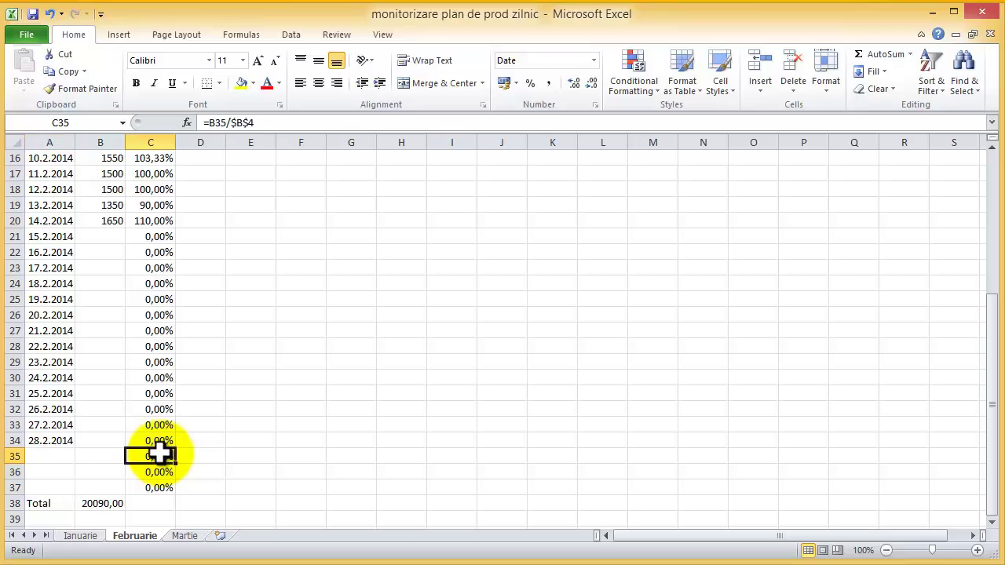
left_click_drag(159, 454, 161, 489)
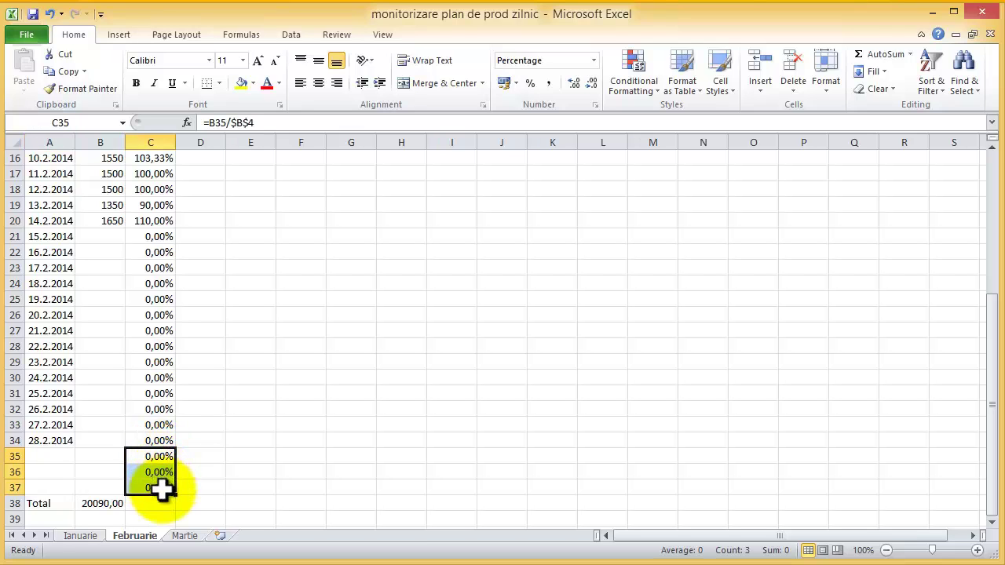
key("Delete")
left_click(261, 443)
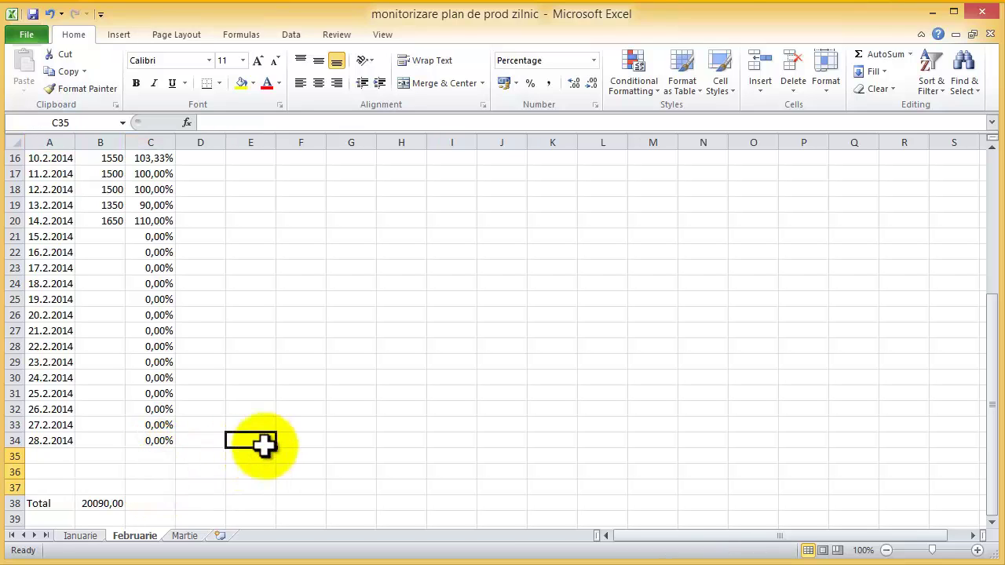
Step: Clear the copied Bucăți values in B7:B20 on Februarie
left_click(991, 148)
left_click(991, 148)
left_click(991, 148)
left_click(992, 149)
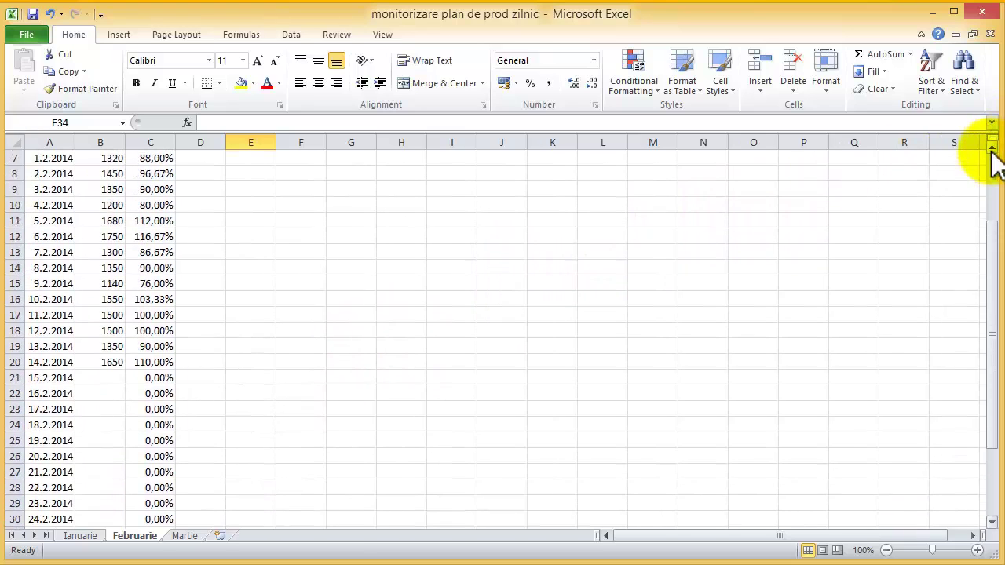
left_click(992, 148)
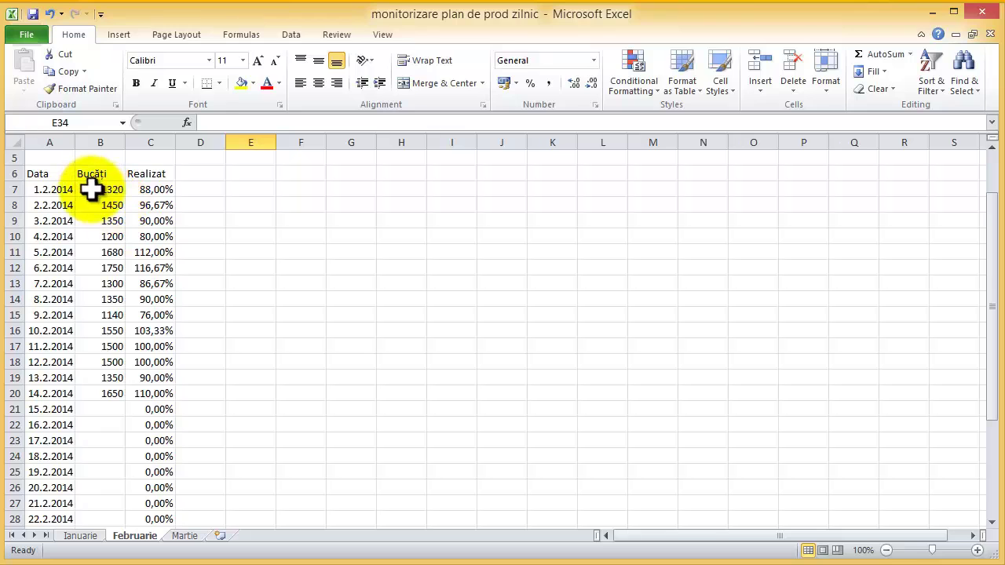
left_click(95, 194)
left_click_drag(95, 194, 109, 395)
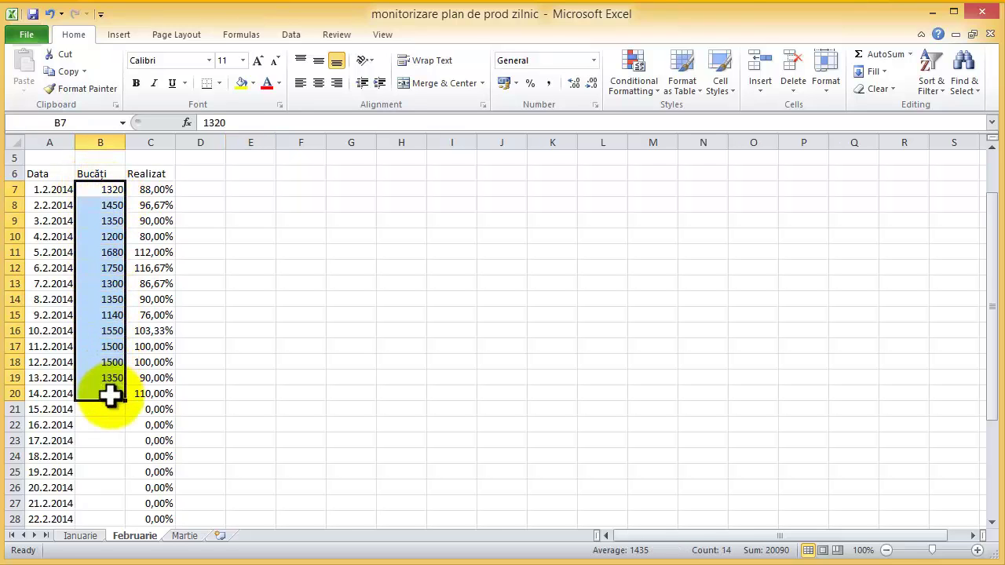
key("Delete")
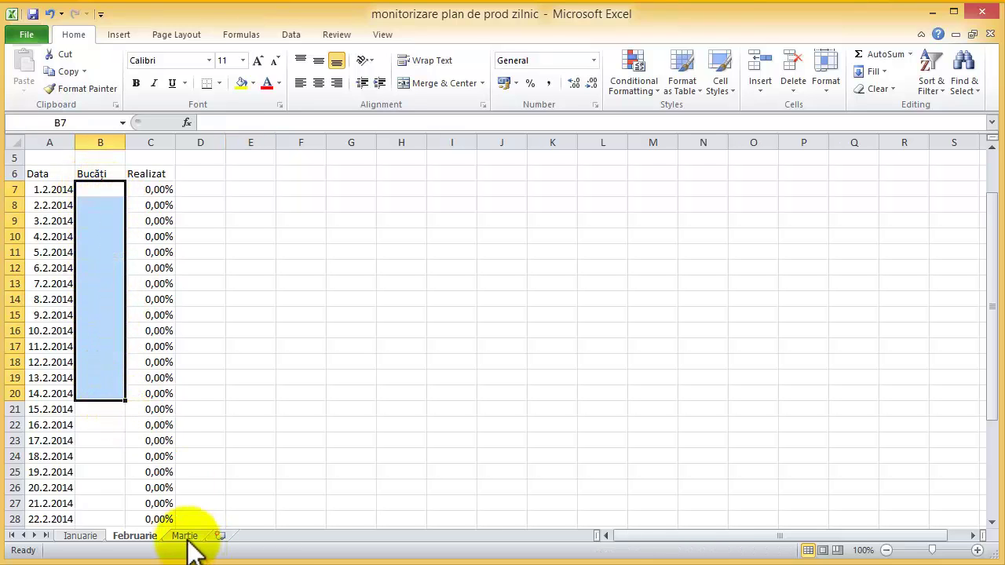
left_click(186, 537)
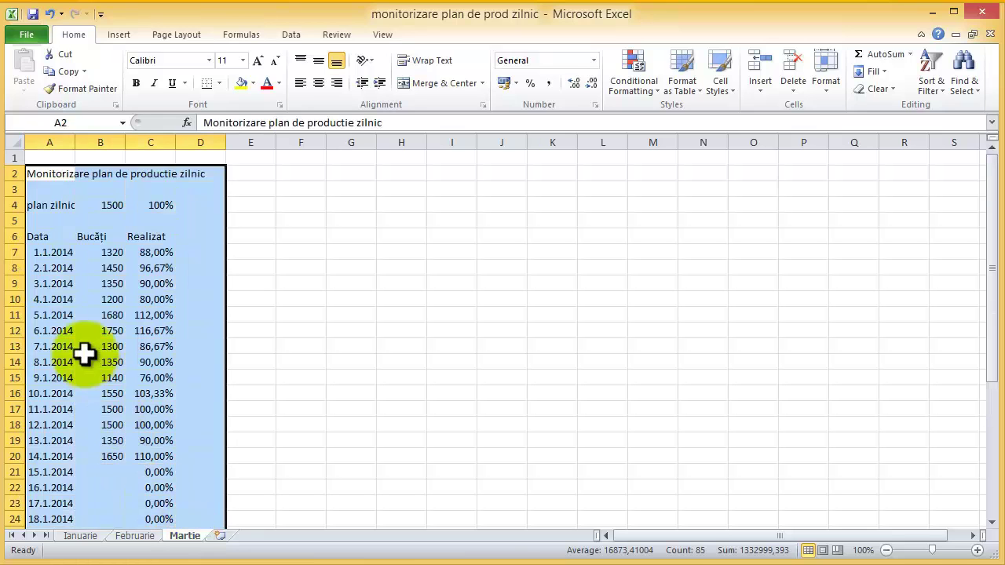
Step: Change A7 on Martie to 01.03.2014 and fill the March dates down to 31.3.2014
double_click(42, 251)
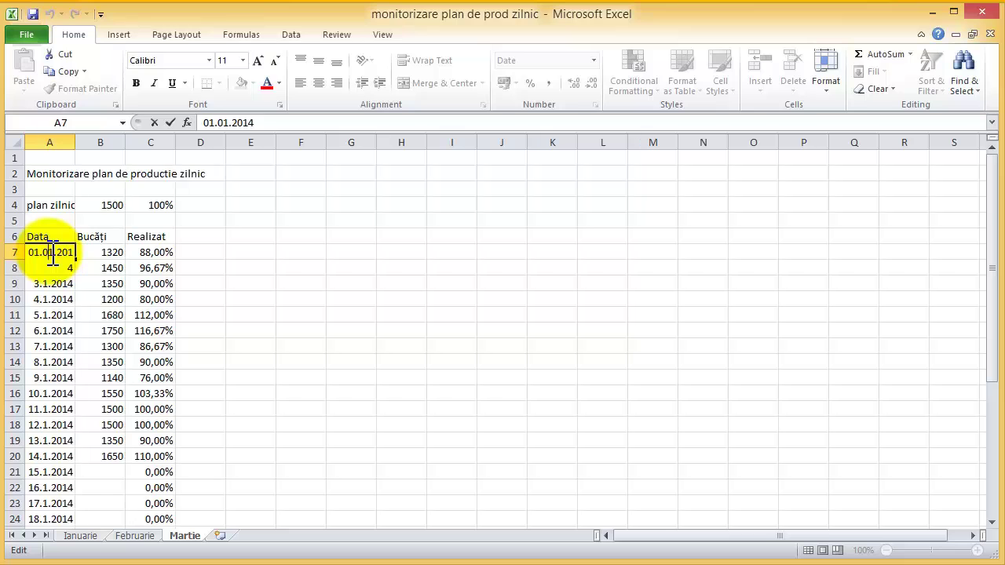
key("BackSpace")
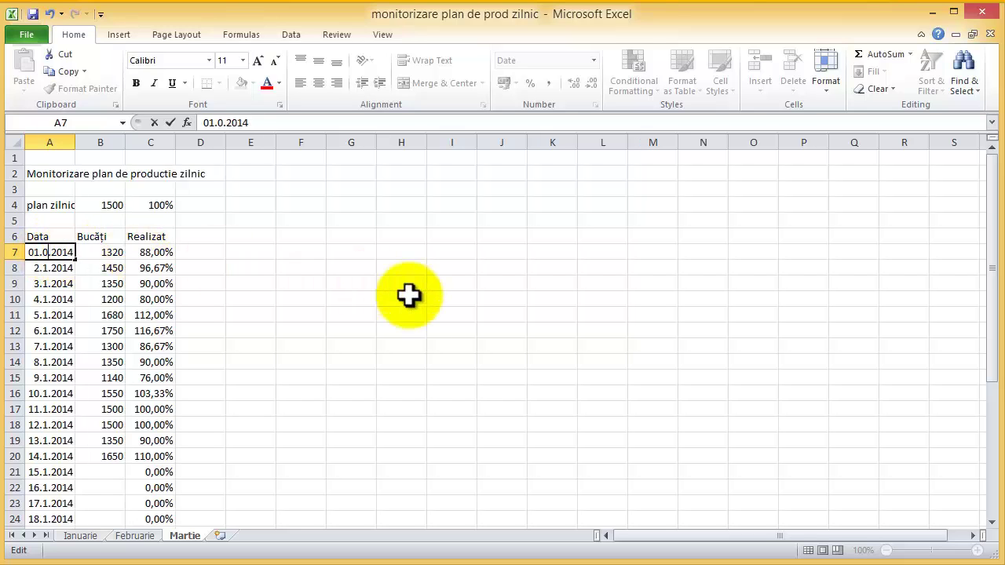
type("1")
key("Return")
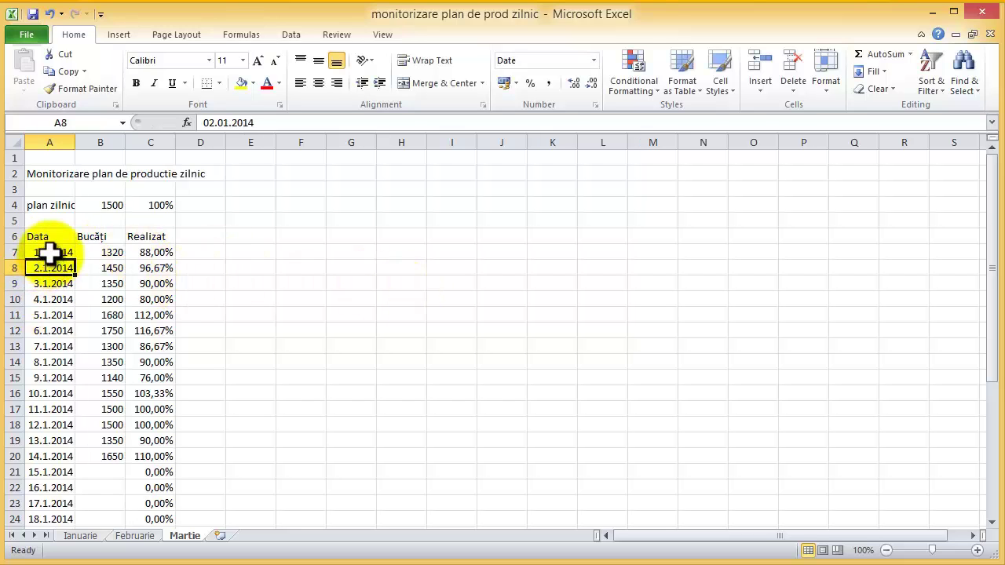
left_click(49, 252)
left_click_drag(76, 260, 57, 529)
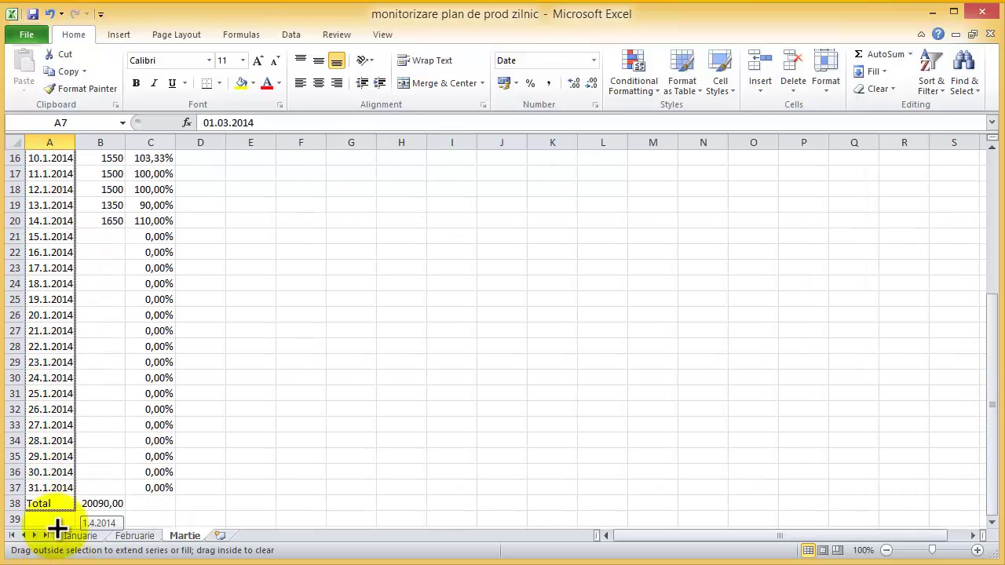
left_click_drag(57, 529, 56, 488)
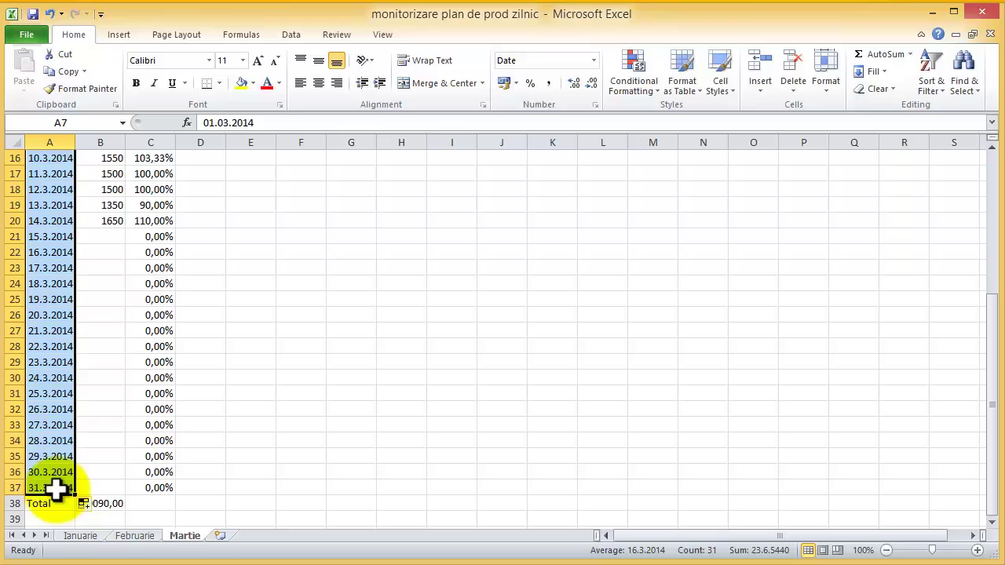
left_click(168, 503)
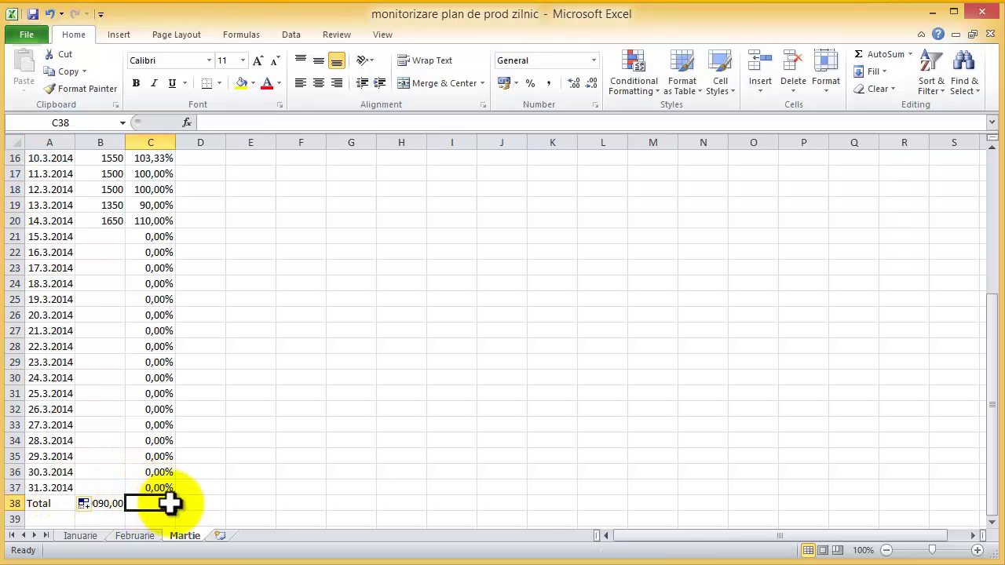
Step: Clear the copied Bucăți values in B7:B20 on Martie so Realizat reads 0,00%
left_click(993, 174)
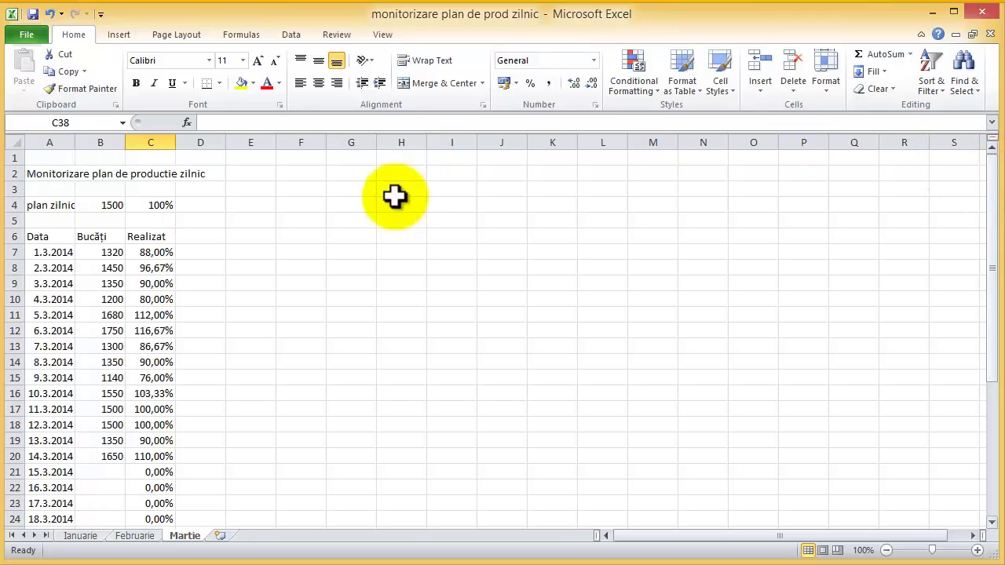
left_click_drag(112, 252, 119, 462)
key("Delete")
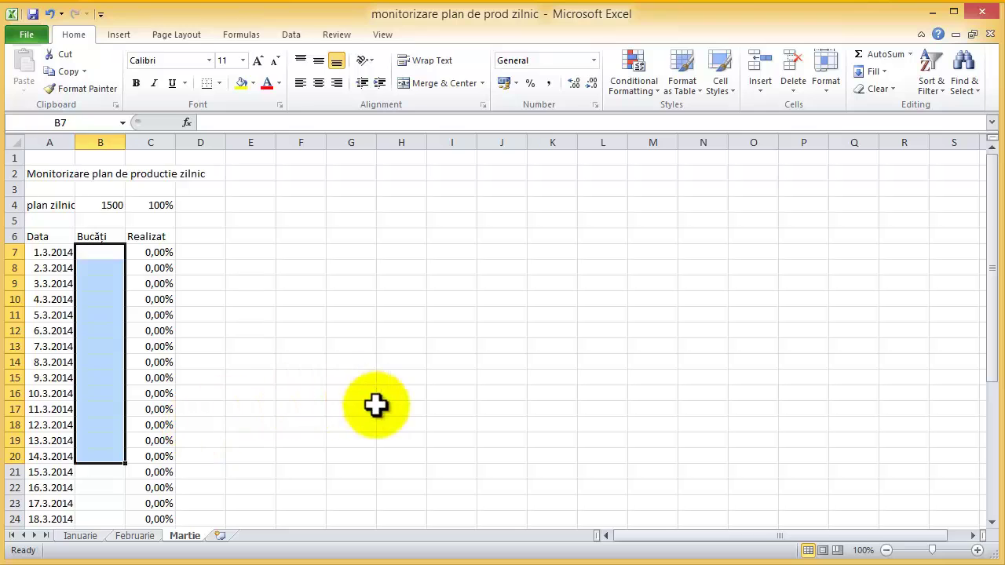
left_click(357, 408)
Step: On Februarie, enter 1650 for 1 February and undo the stray entry in the A7 date cell
left_click(146, 536)
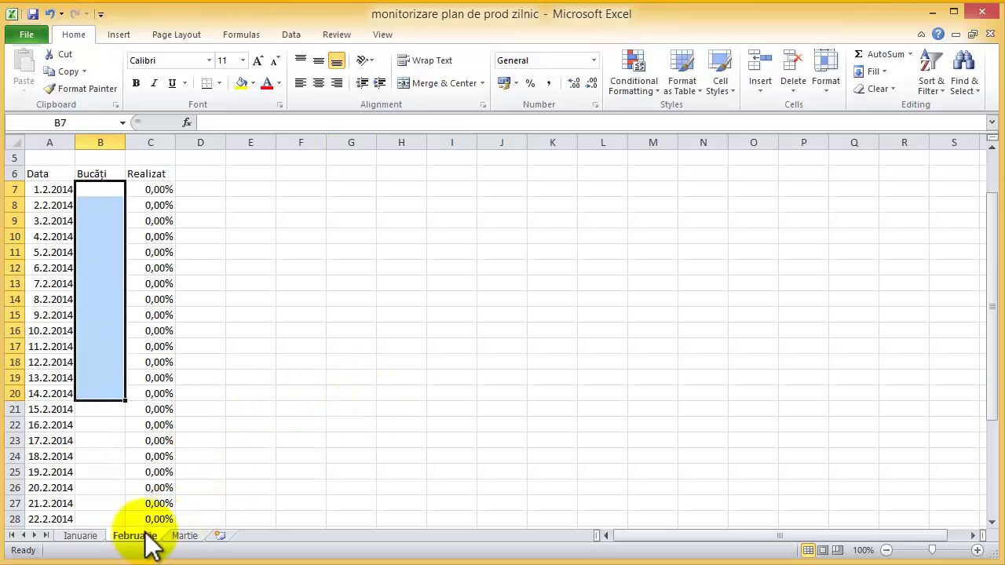
left_click(351, 397)
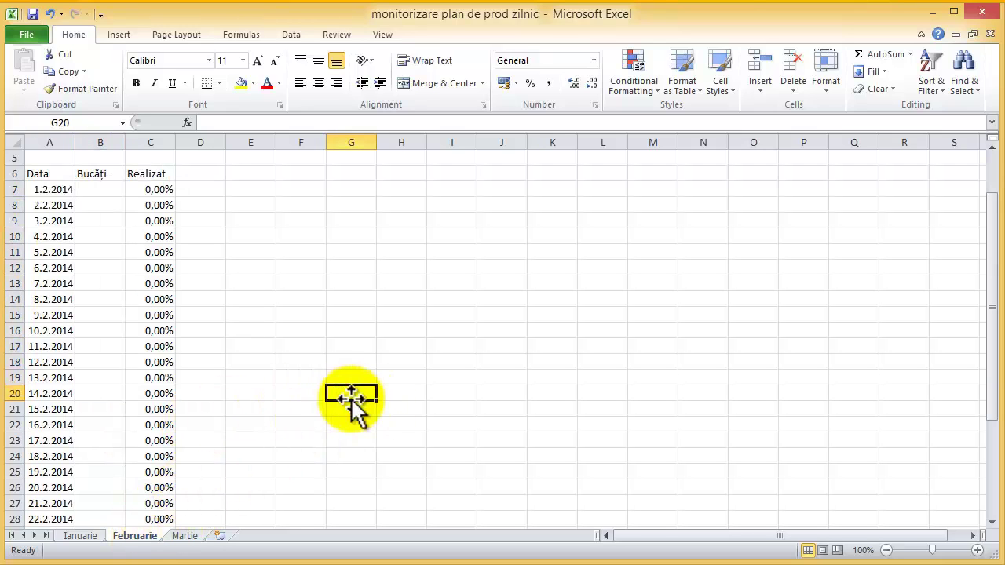
scroll(351, 400, "up", 2)
left_click(98, 251)
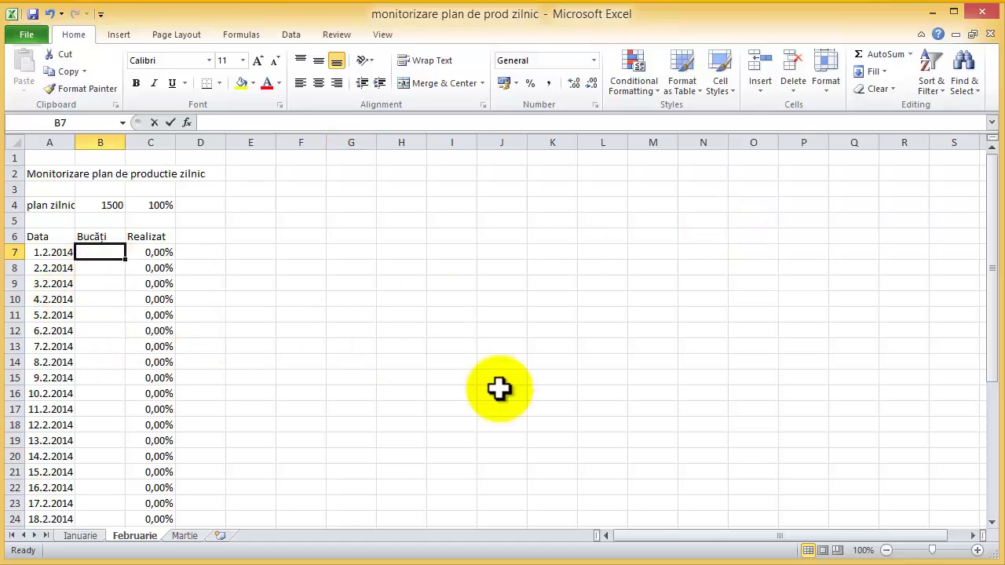
type("1650")
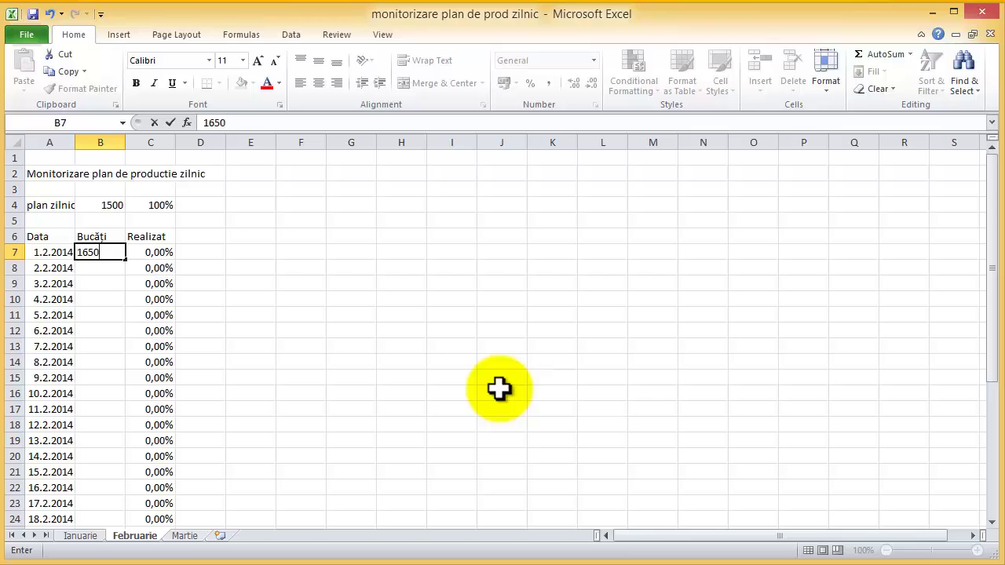
key("Left")
type("1550")
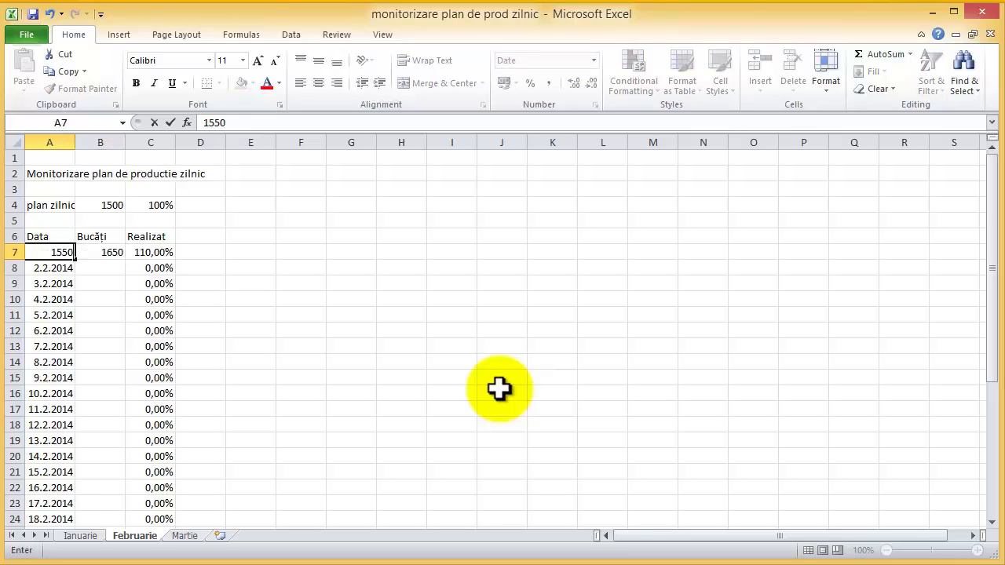
key("ctrl+Return")
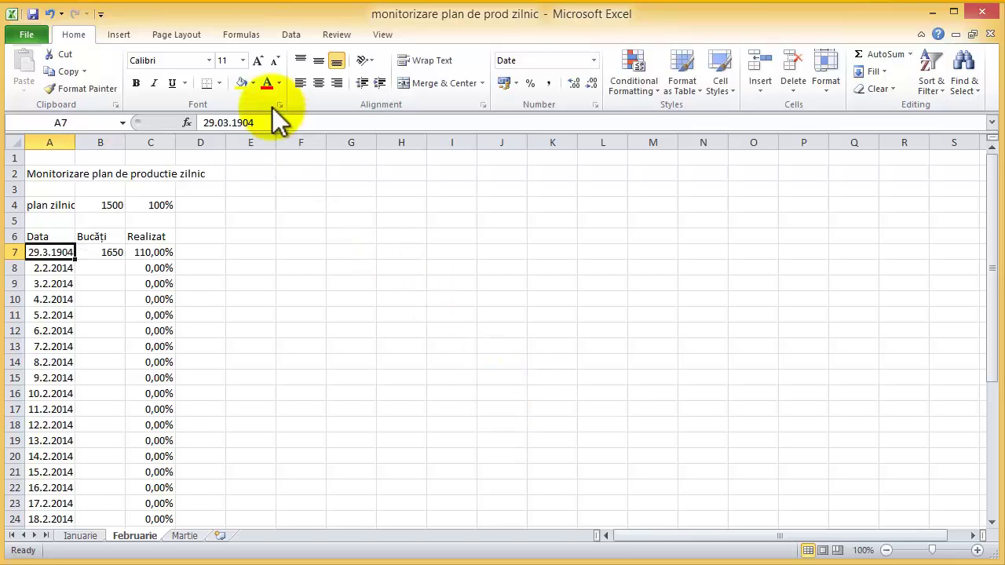
left_click(49, 13)
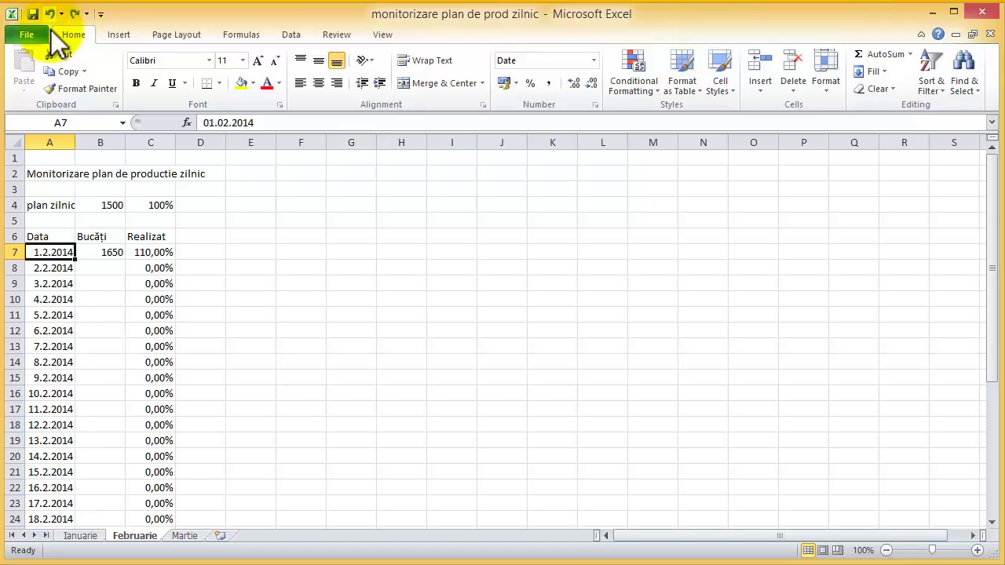
Step: Enter Bucăți of 1550, 1350, 1450 and 1757 for 2–5 February, bringing the total to 7757
left_click(100, 266)
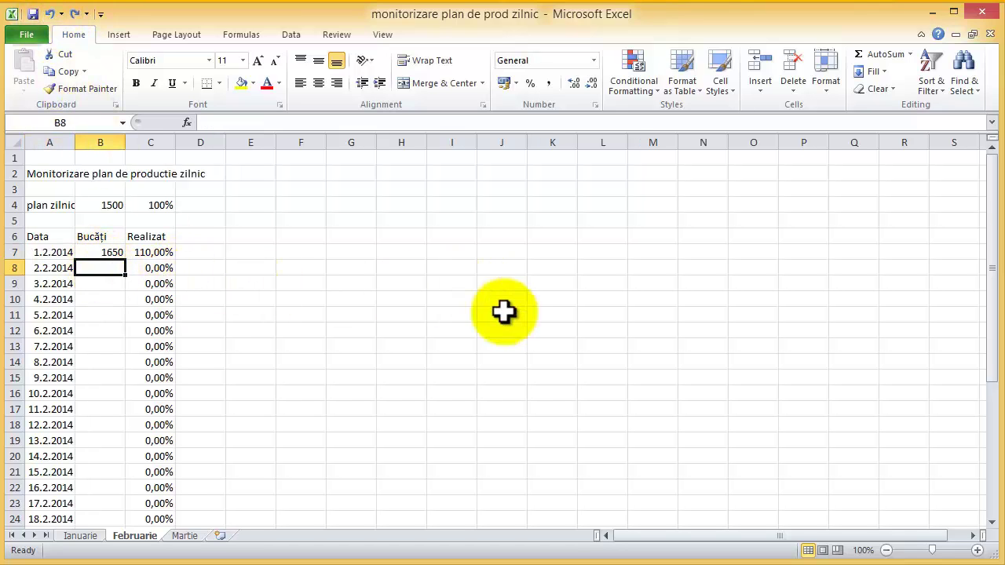
type("15")
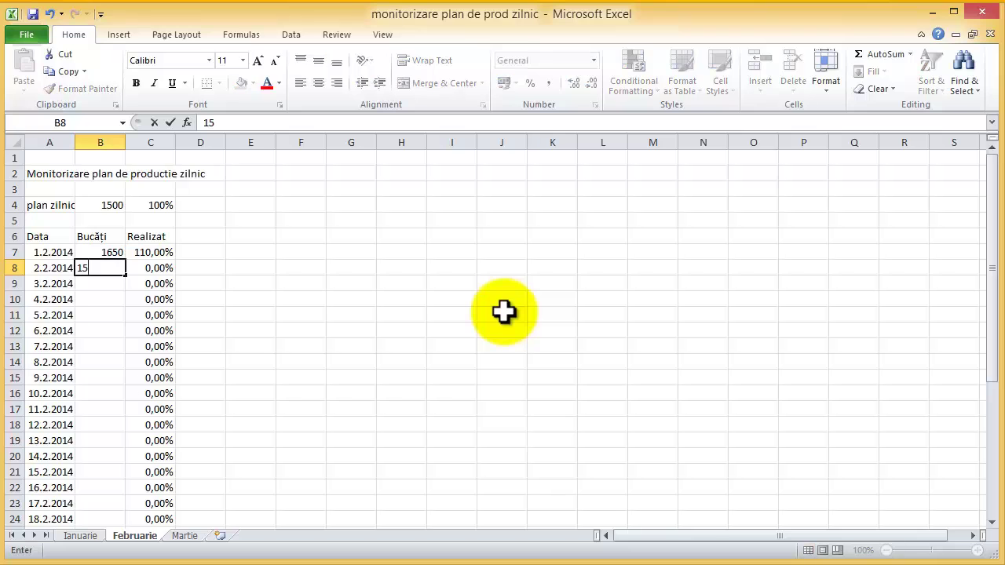
type("50")
key("Return")
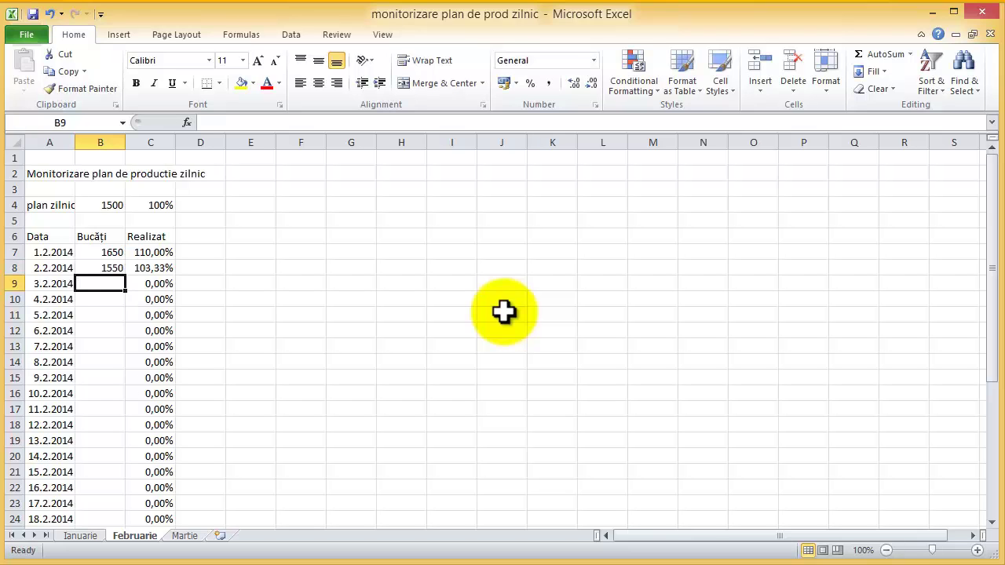
type("1350")
key("Return")
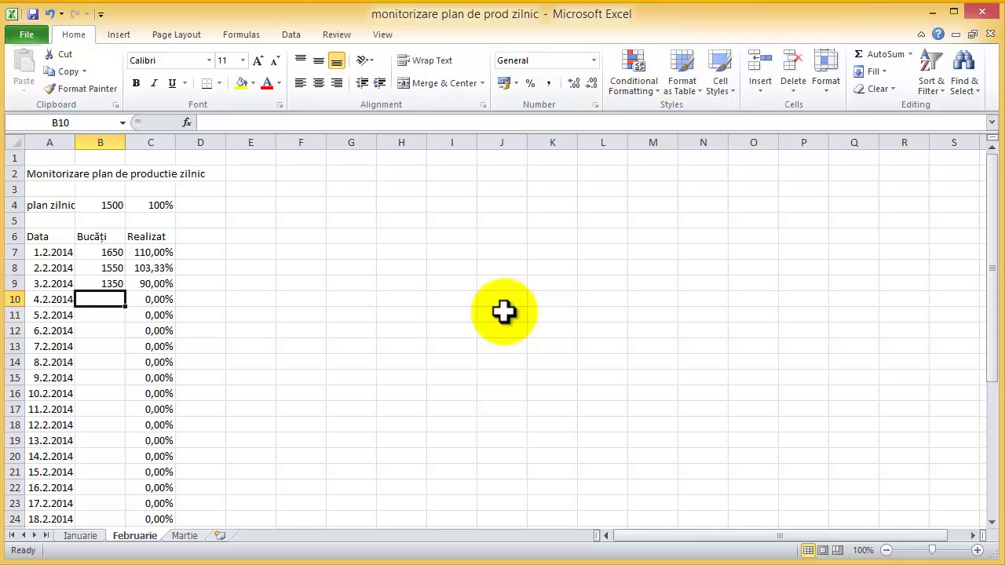
type("1450")
key("Return")
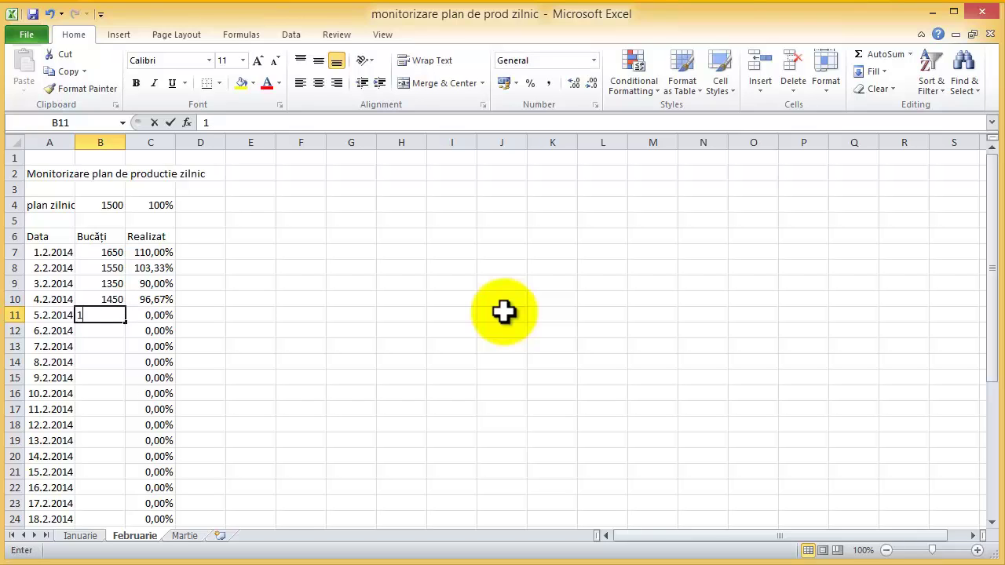
type("175")
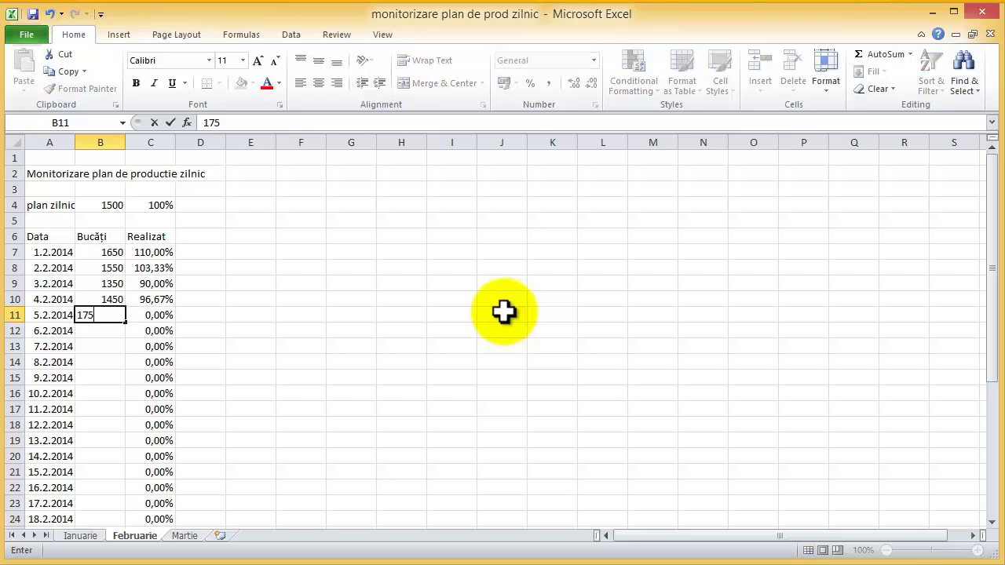
type("7")
key("Return")
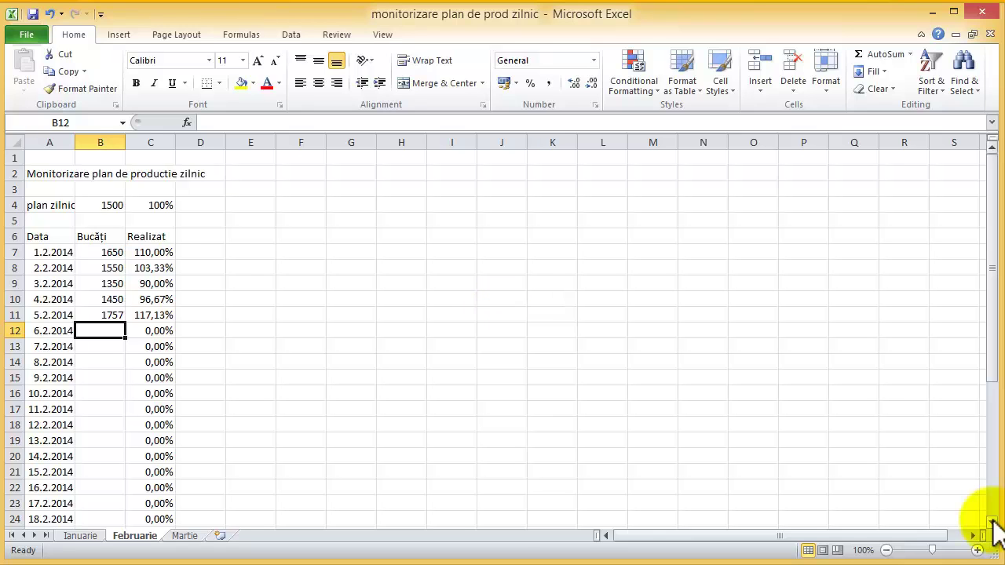
left_click_drag(992, 524, 992, 524)
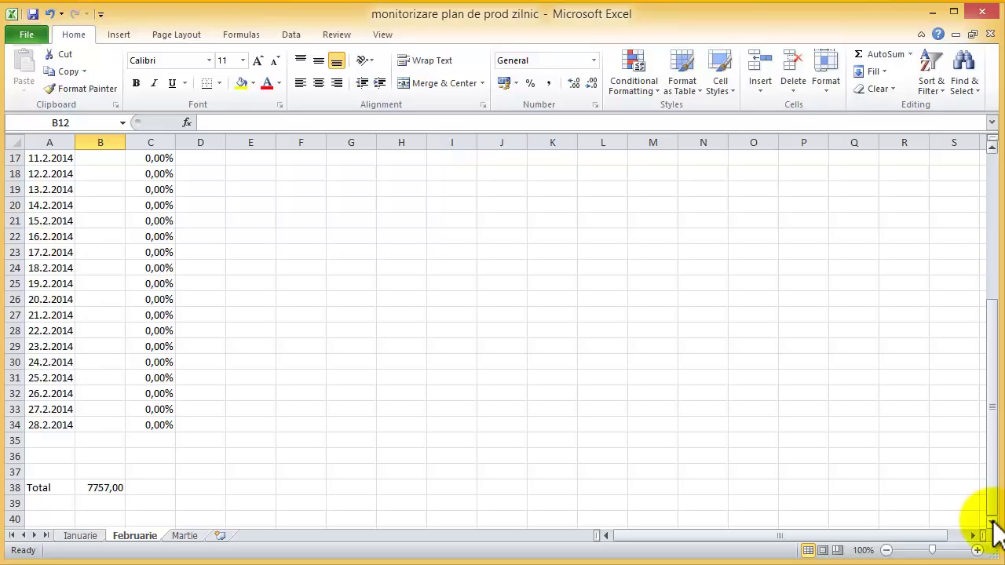
Step: Go to the Martie sheet and select B7, the Bucăți cell for 1 March
left_click(186, 537)
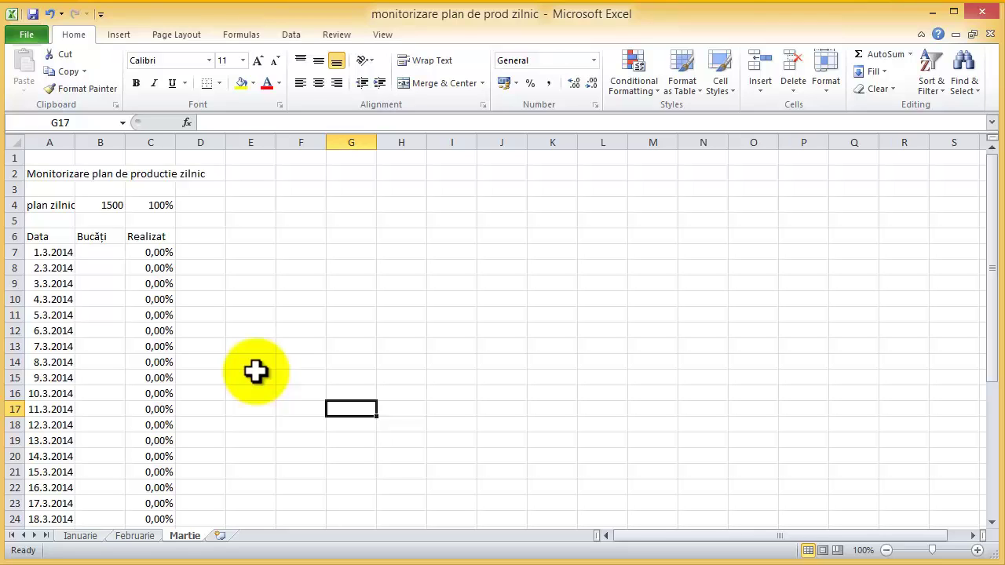
left_click(95, 251)
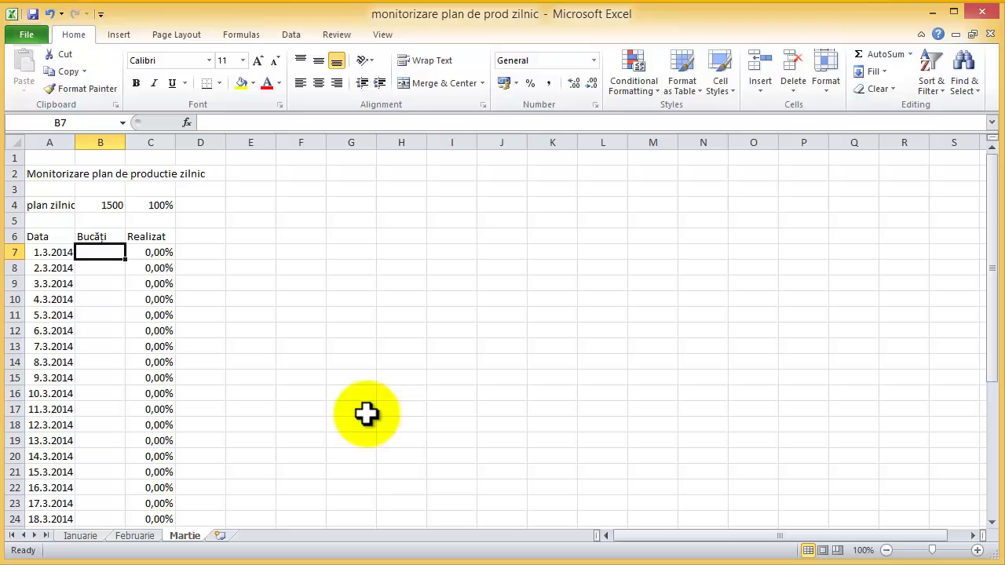
Step: Enter Bucăți of 1300, 1400, 1800 and 1750 for 1–4 March
type("1300")
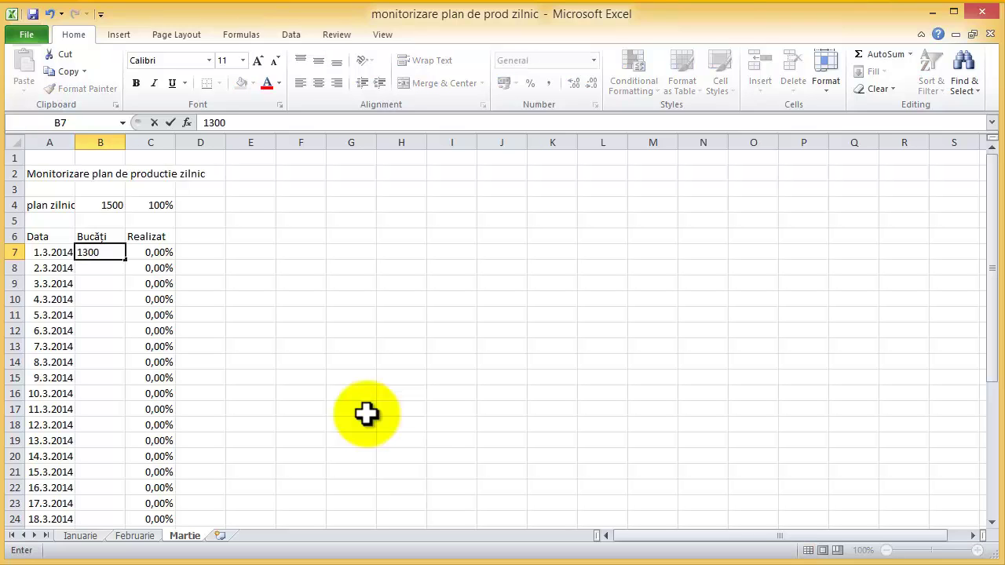
key("Return")
type("1400")
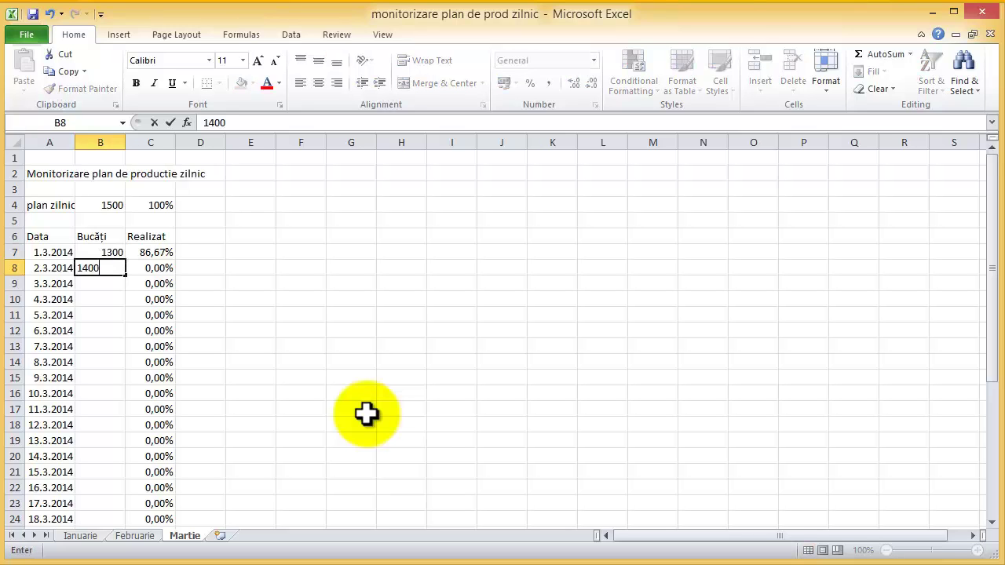
key("Return")
type("1800")
key("Return")
type("1")
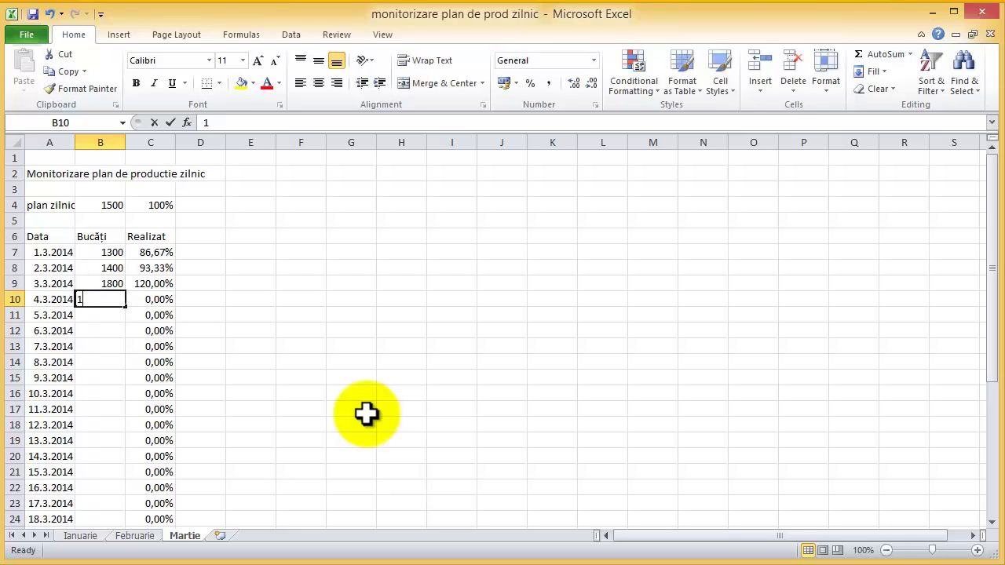
type("750")
key("Return")
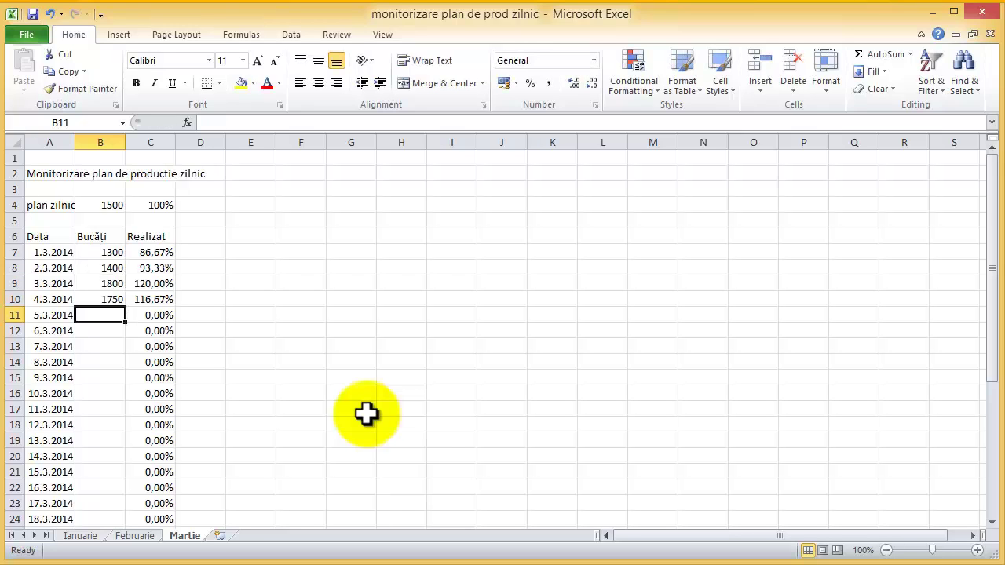
Step: Enter Bucăți of 1650, 1600, 1320 and 1440 for 5–8 March
type("1650")
key("Return")
type("1")
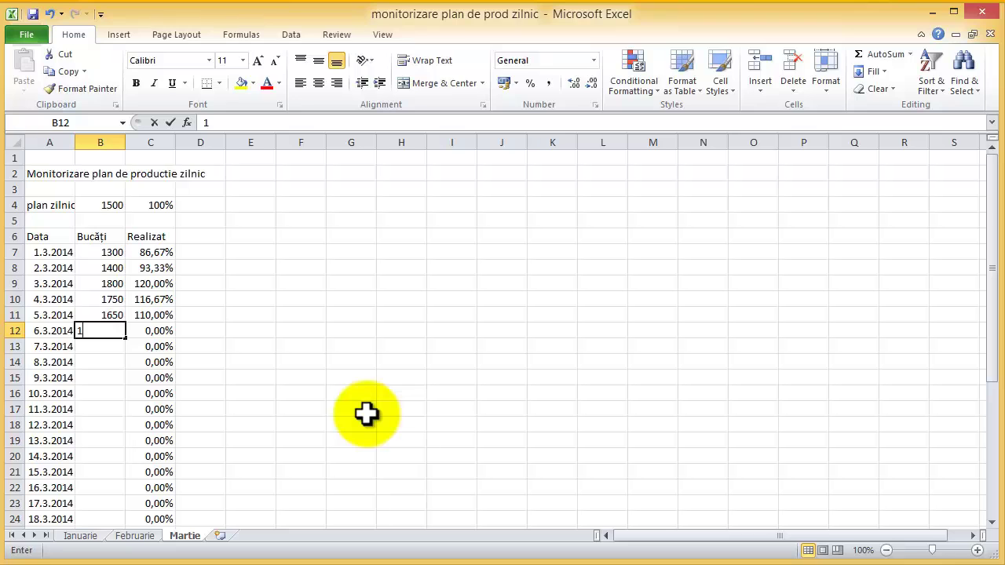
type("600")
key("Return")
type("1")
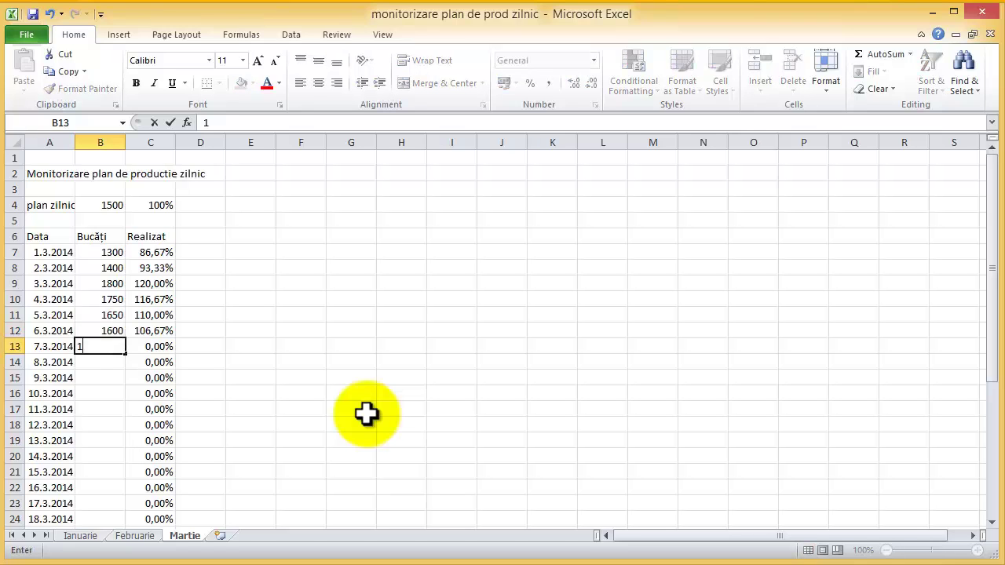
type("320")
key("Return")
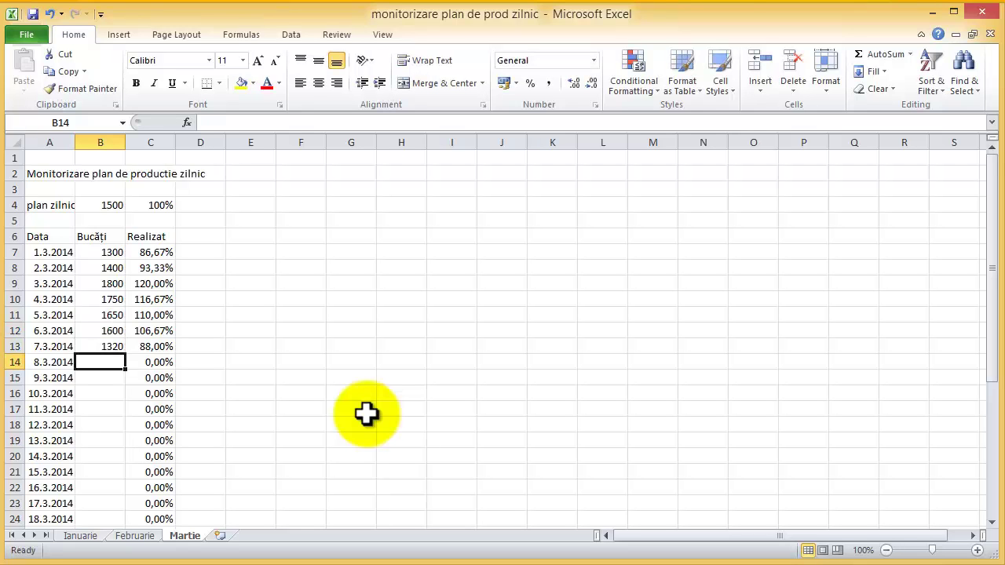
type("14")
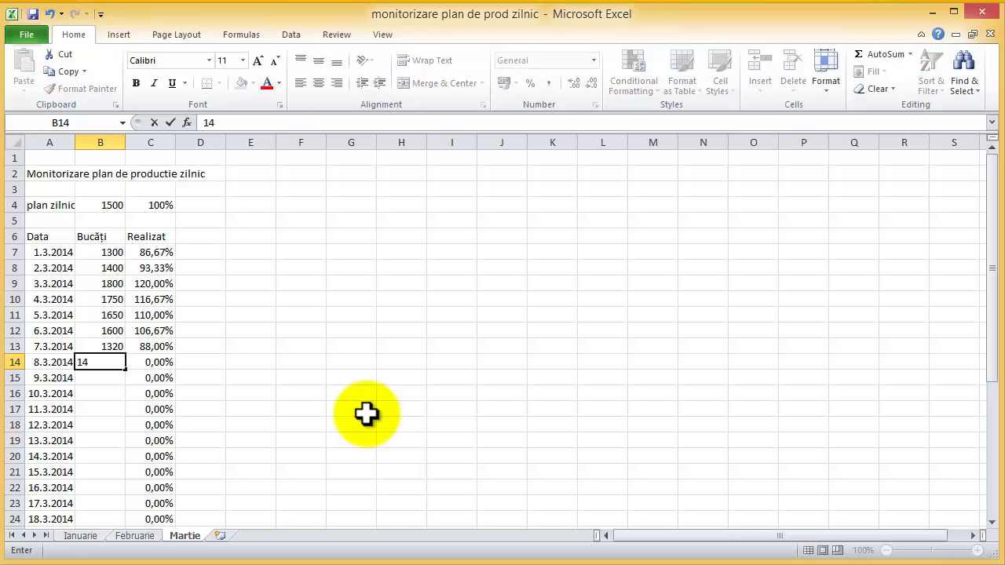
type("40")
key("Return")
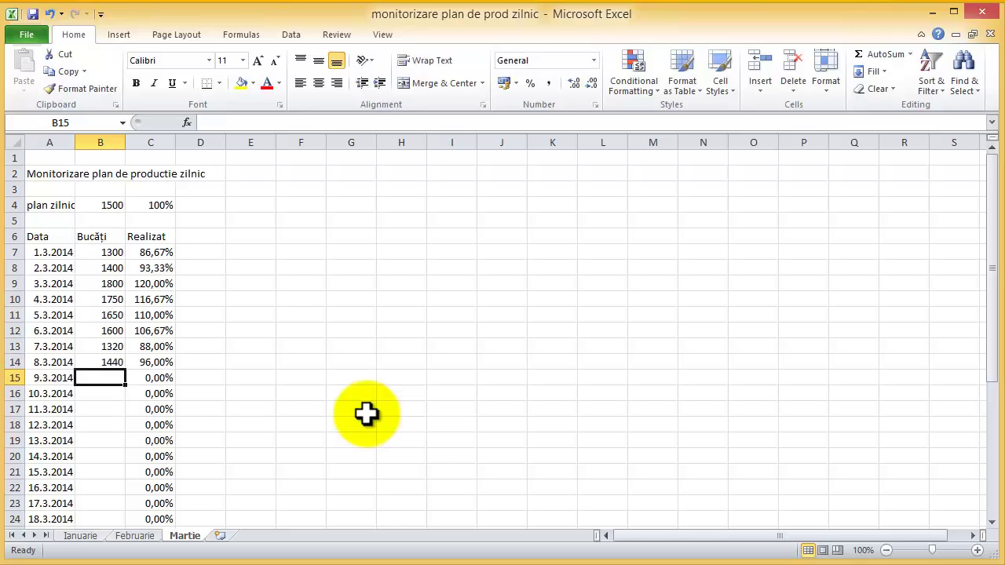